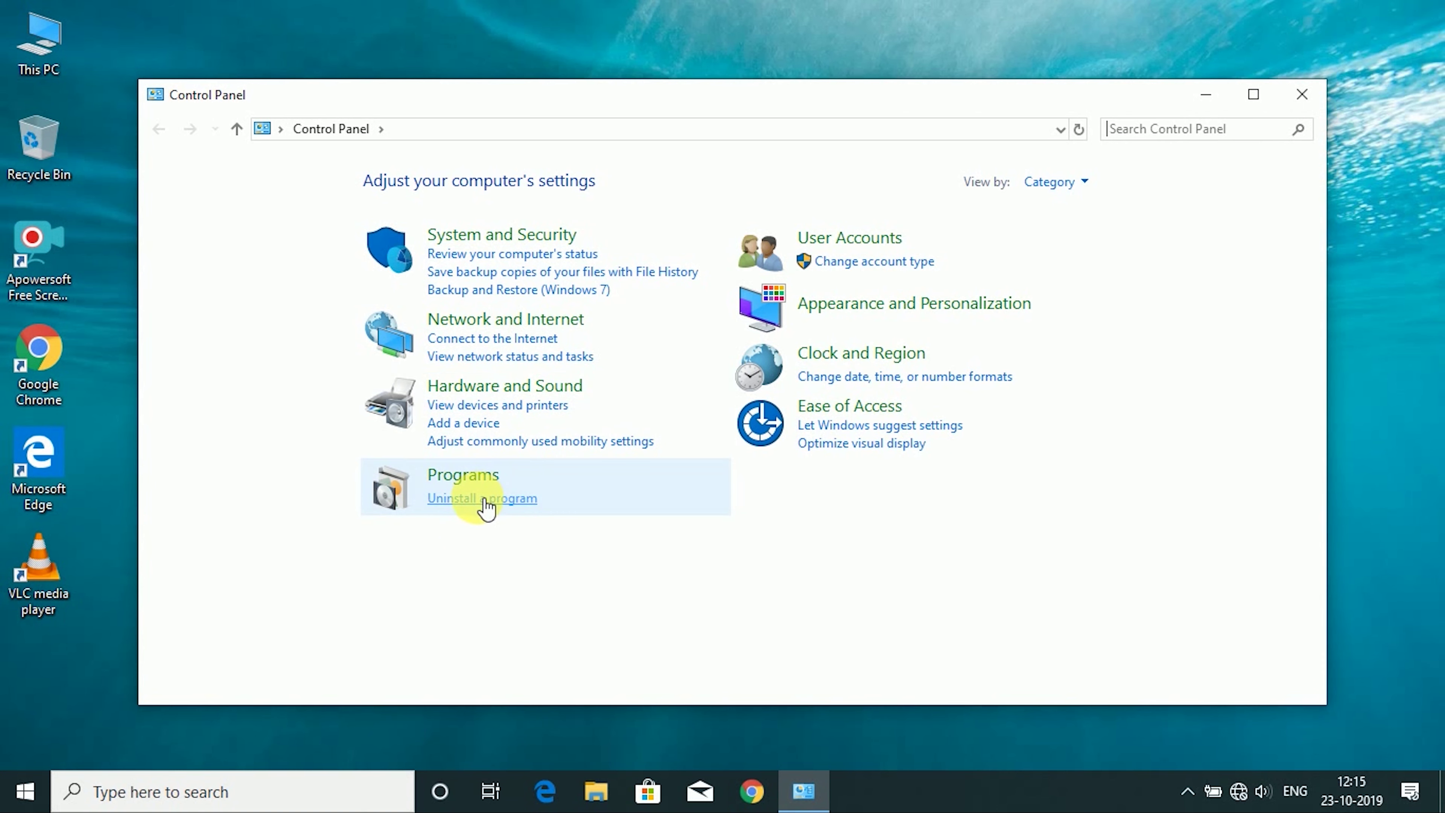
# Step: Open the installed programs list and refresh it
pyautogui.click(485, 501)
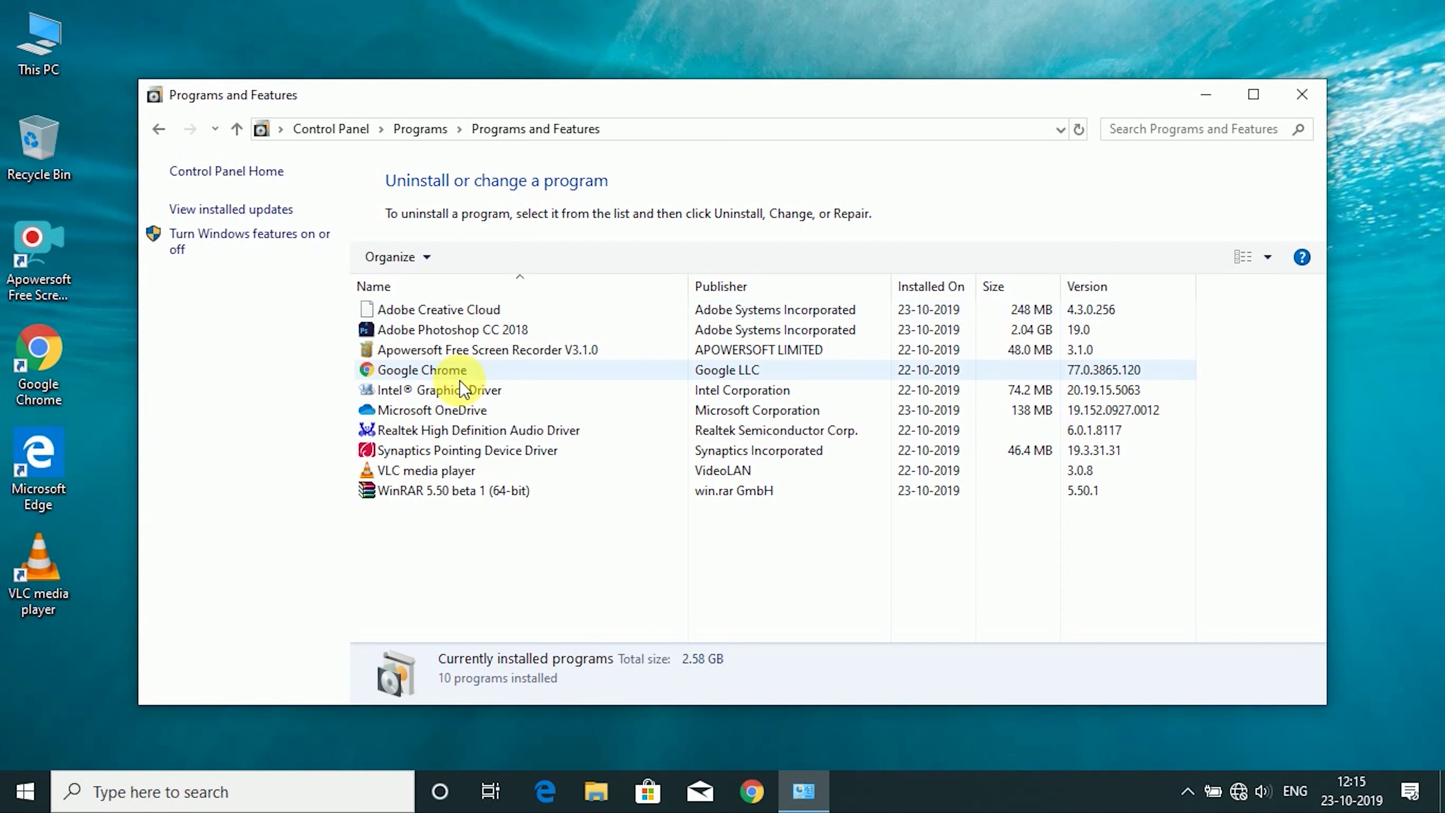
pyautogui.rightClick(479, 556)
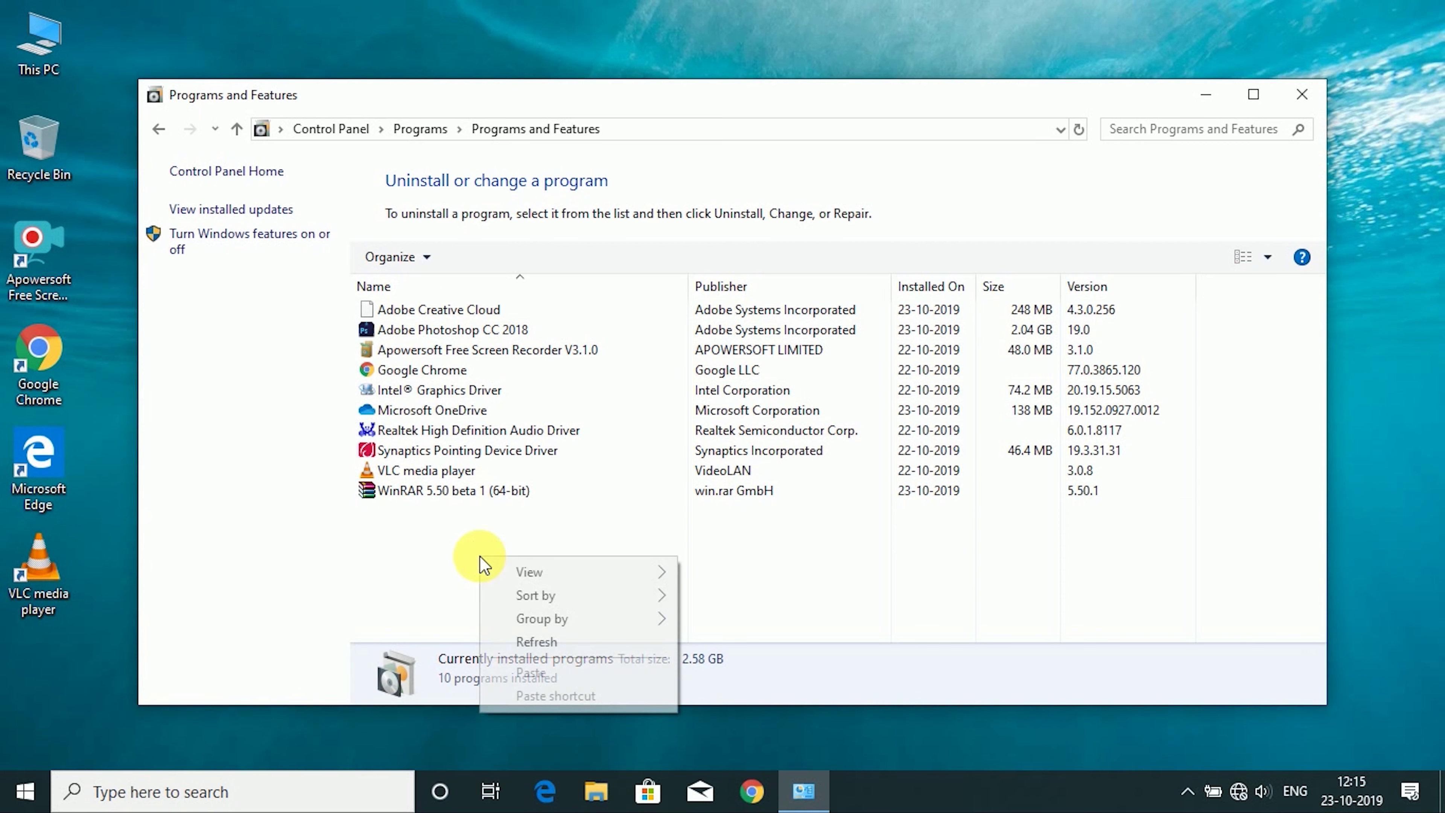
pyautogui.click(533, 640)
# Step: Attempt to uninstall Adobe Creative Cloud, then close the error saying it couldn't be uninstalled
pyautogui.click(473, 310)
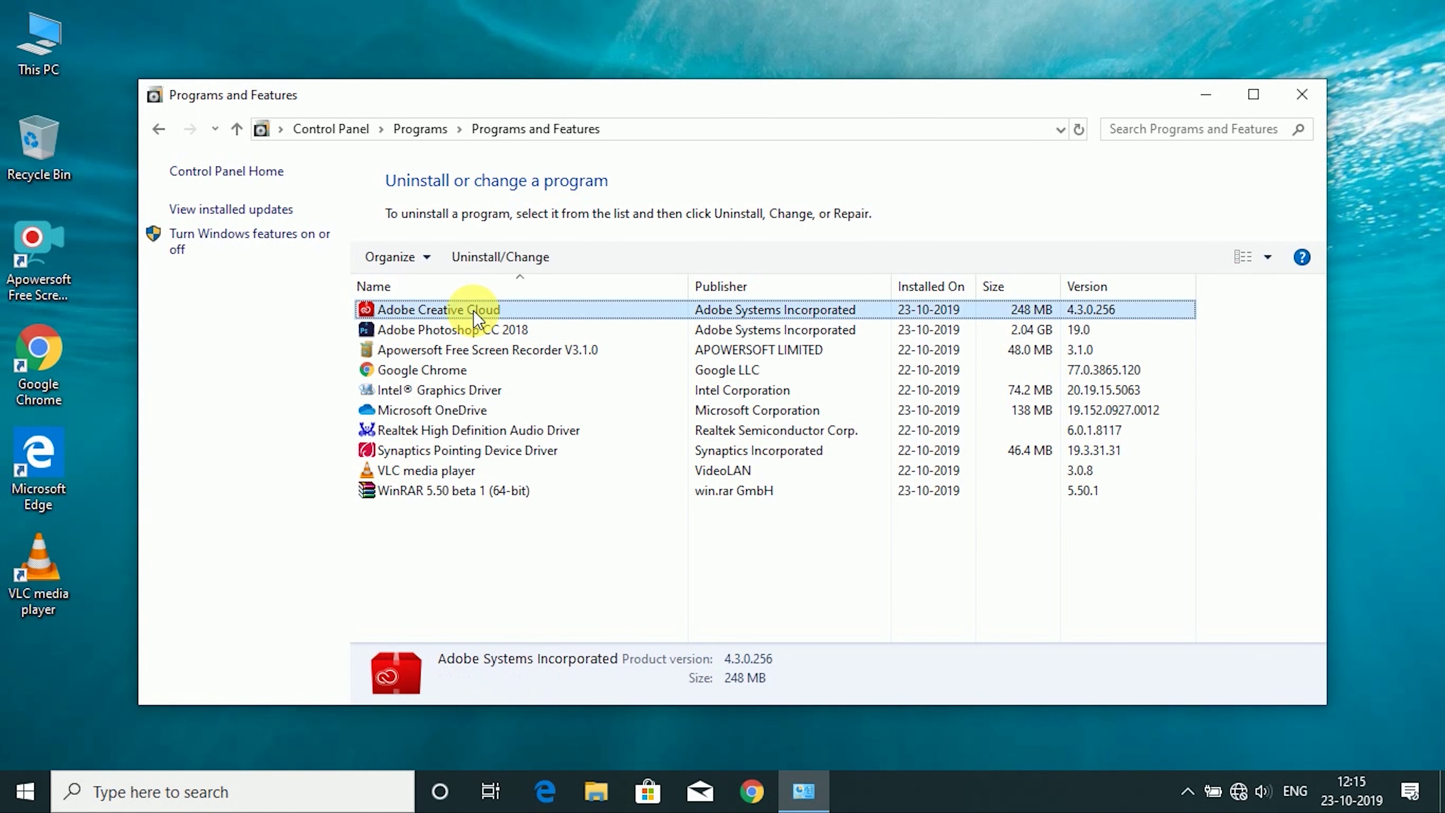
pyautogui.rightClick(476, 312)
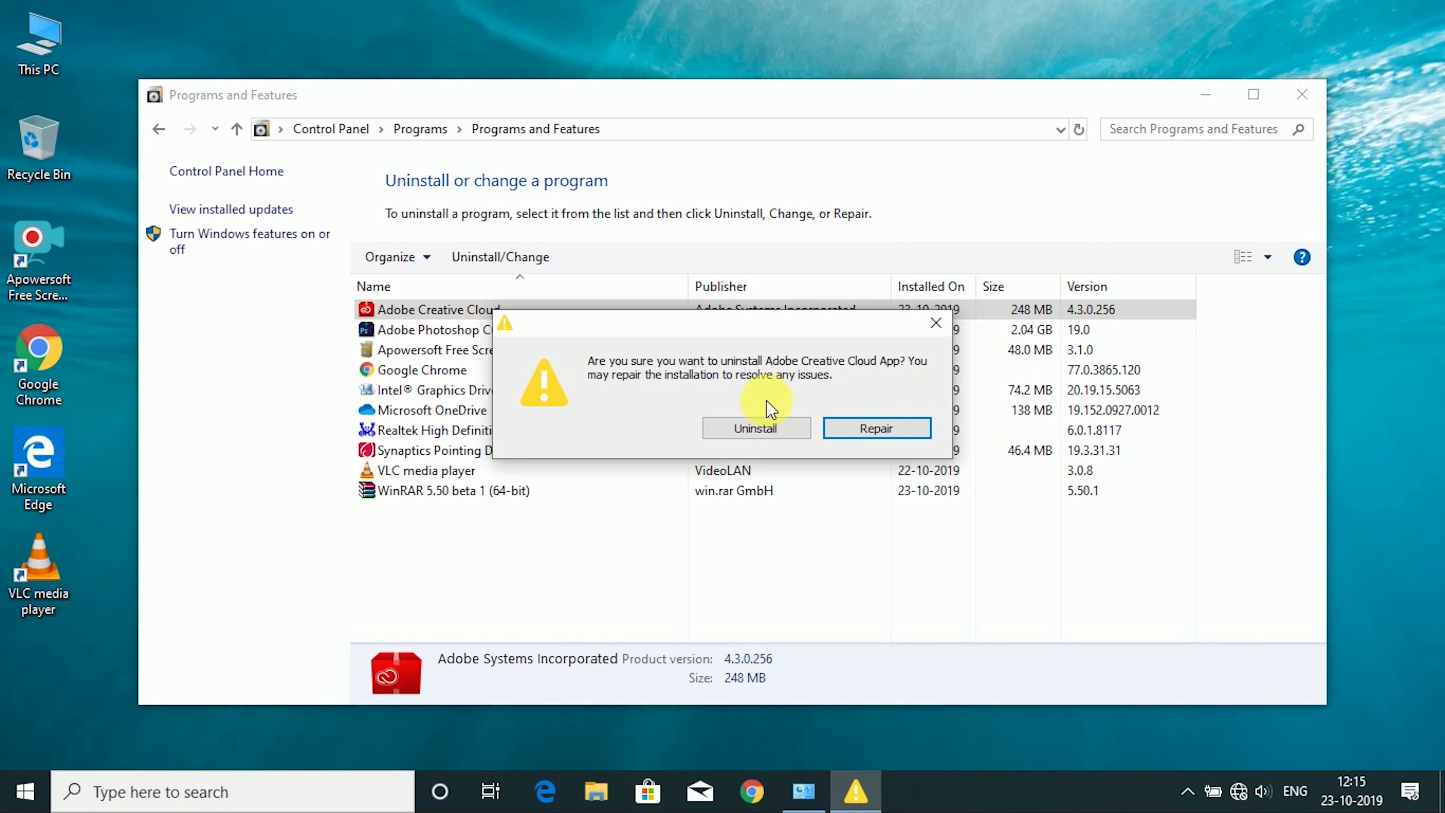
pyautogui.click(737, 434)
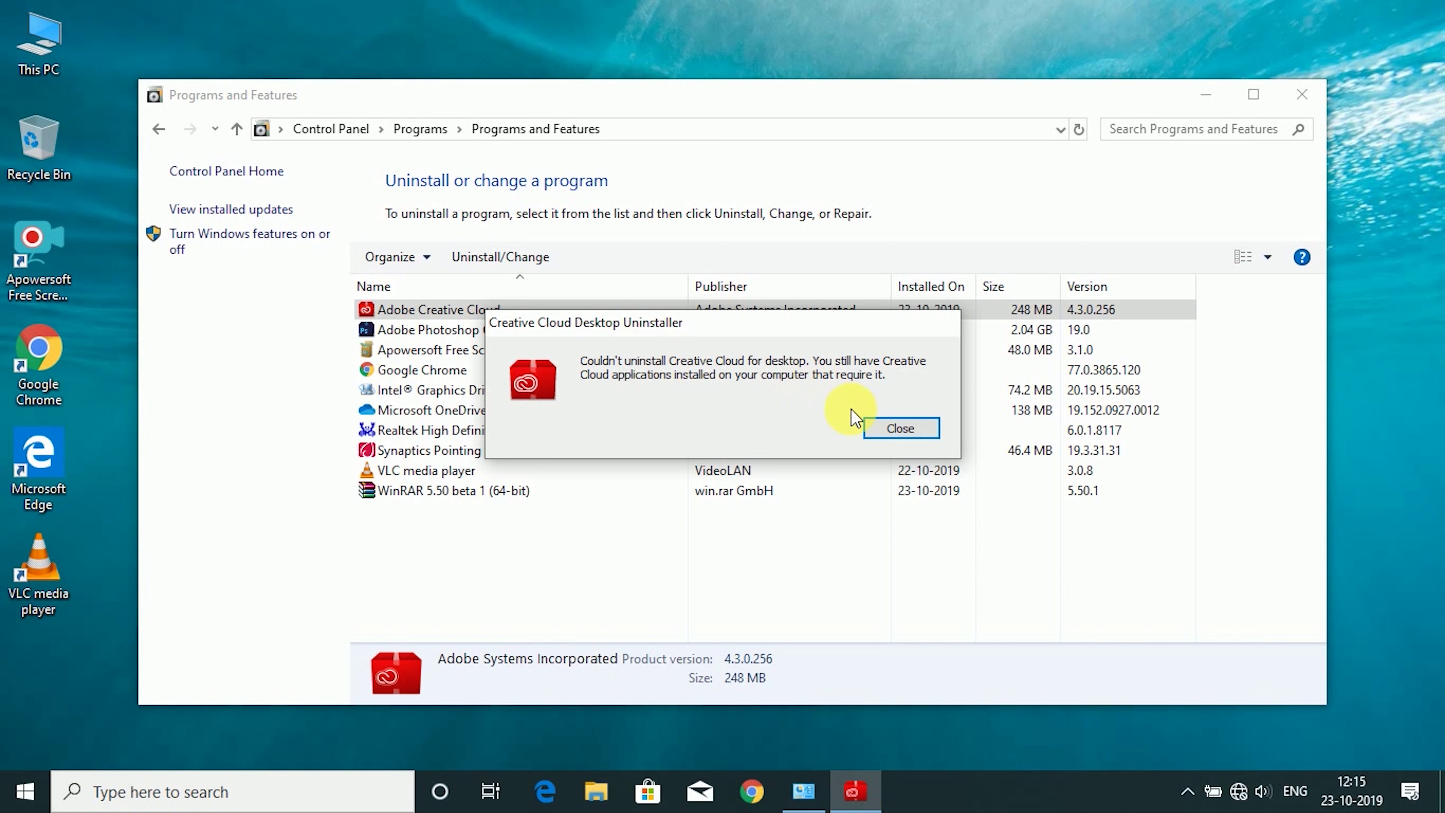
pyautogui.click(907, 427)
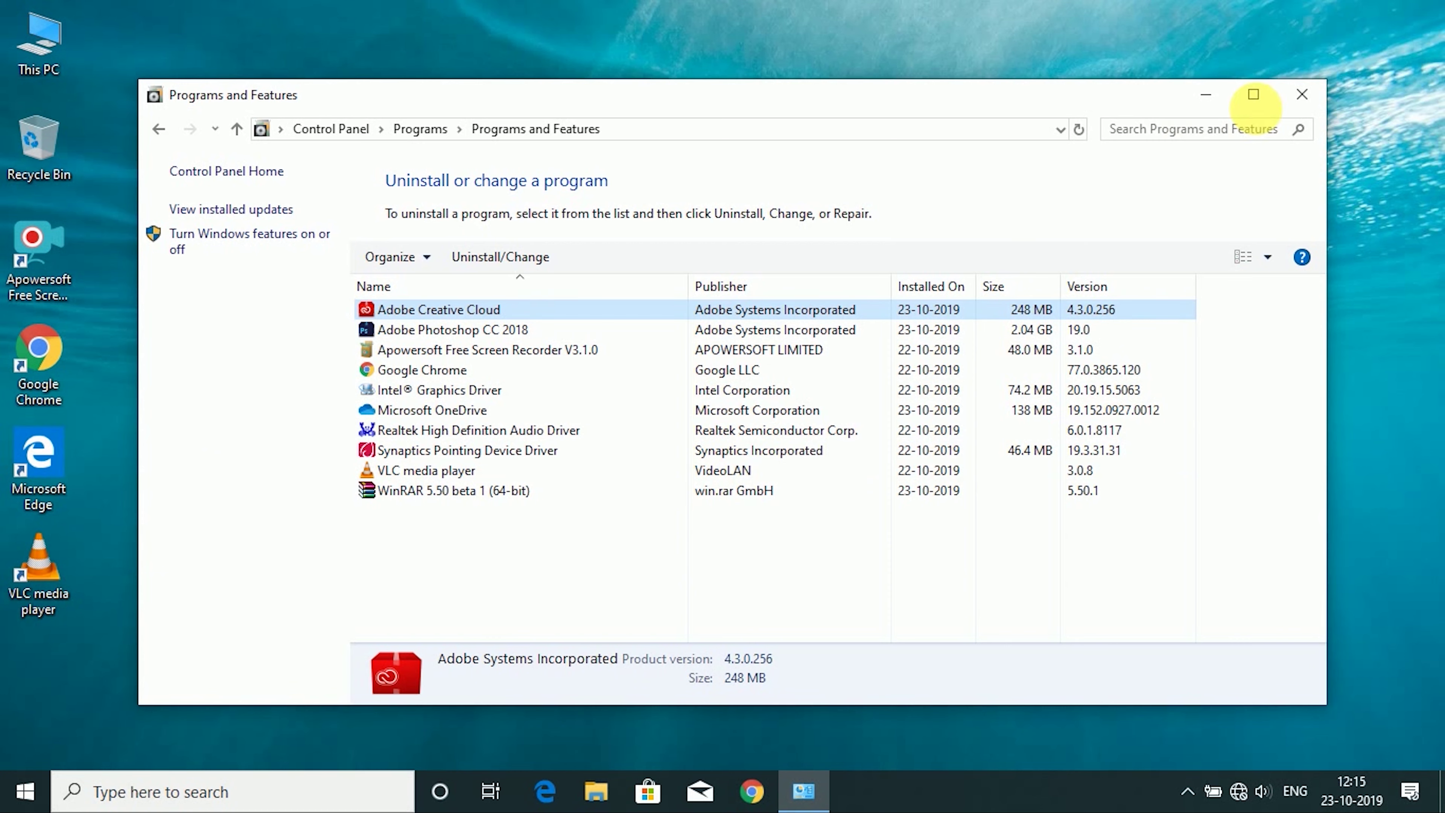
# Step: Close Programs and Features and refresh the desktop
pyautogui.click(1308, 97)
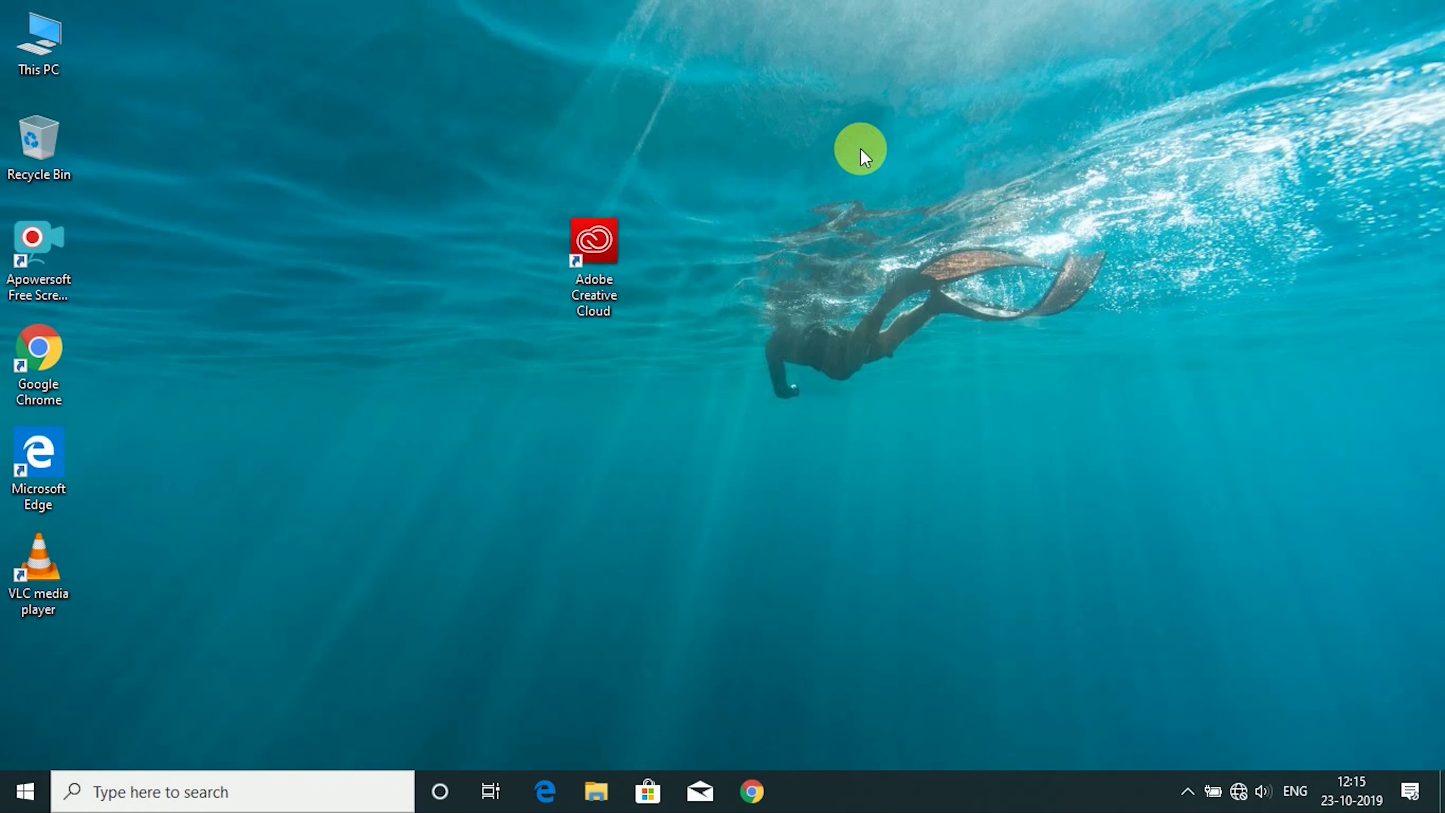
pyautogui.rightClick(862, 169)
pyautogui.click(899, 225)
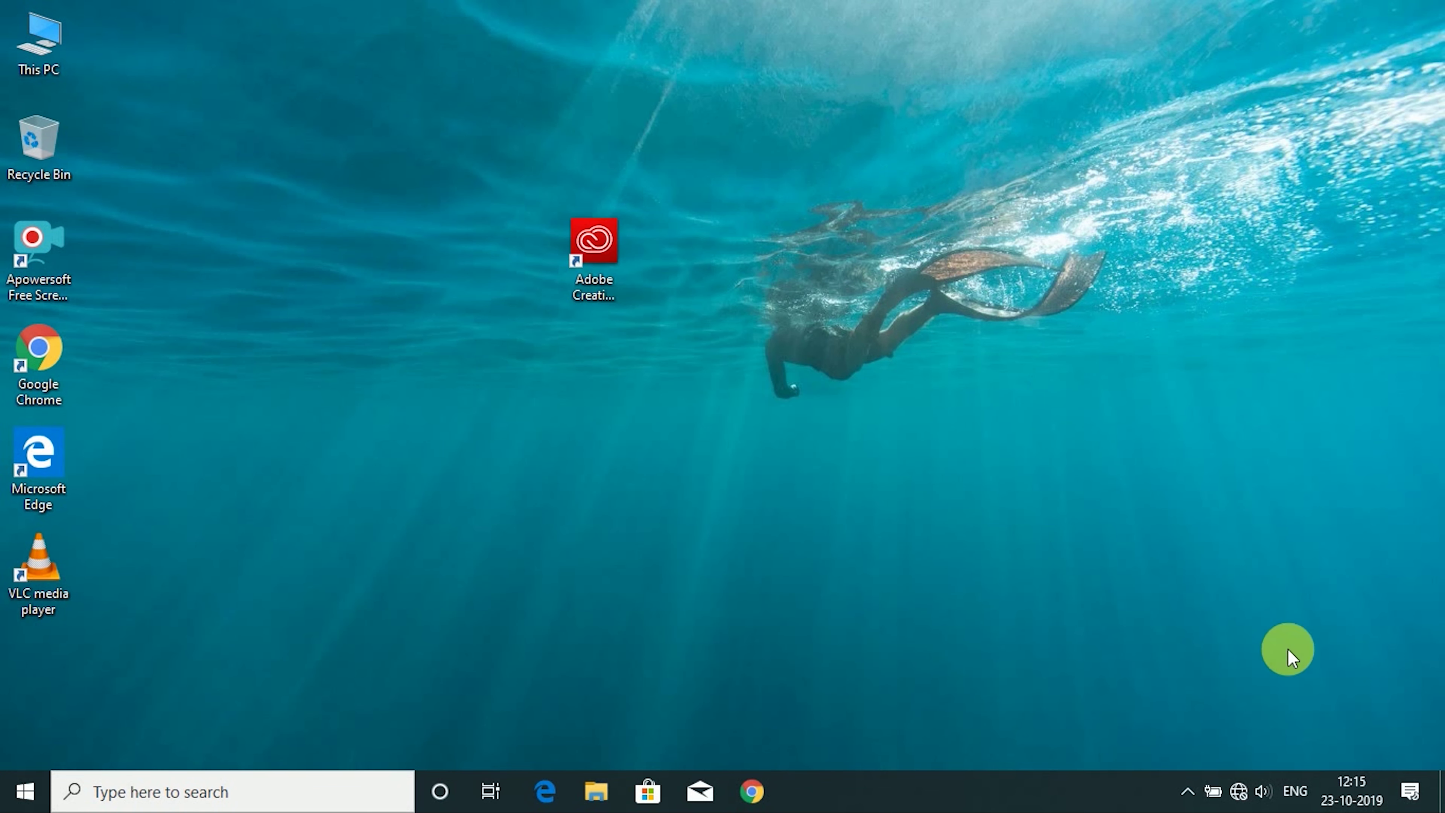
# Step: Connect to the GIGABYTES Wi-Fi network with Connect automatically enabled, then refresh the desktop
pyautogui.click(1242, 788)
pyautogui.click(1257, 212)
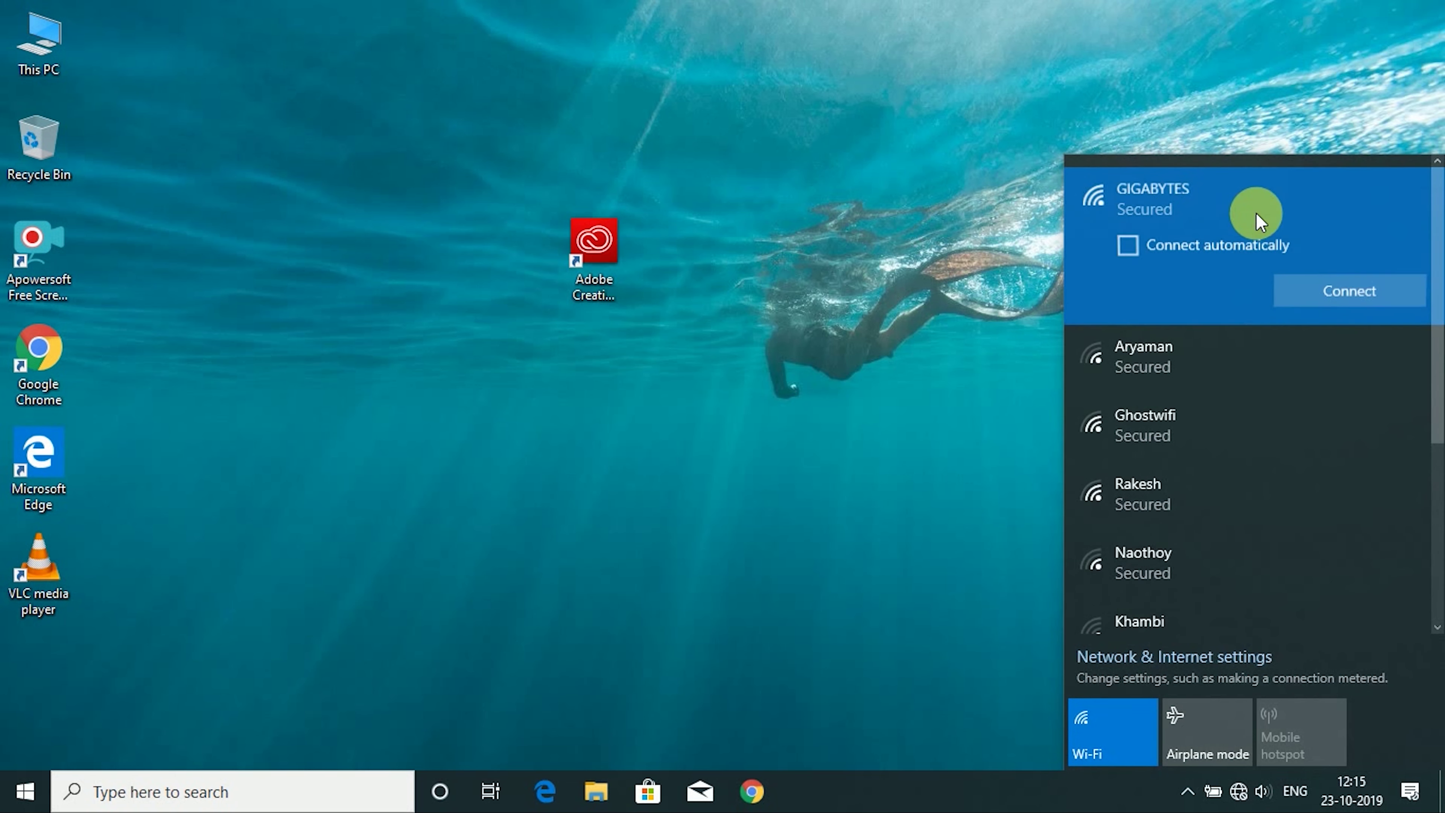
pyautogui.click(1126, 246)
pyautogui.click(1312, 290)
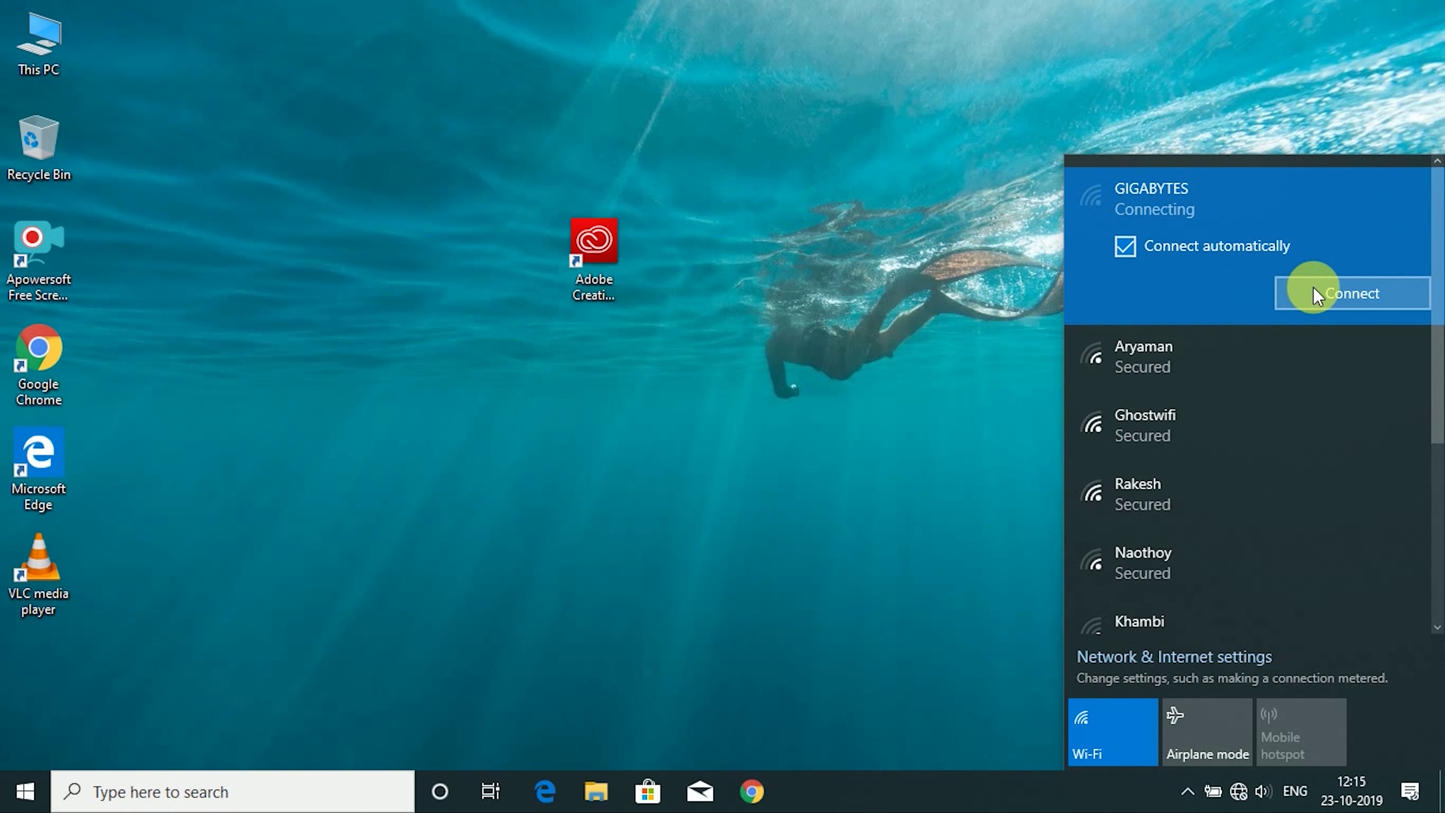
pyautogui.rightClick(912, 352)
pyautogui.click(974, 415)
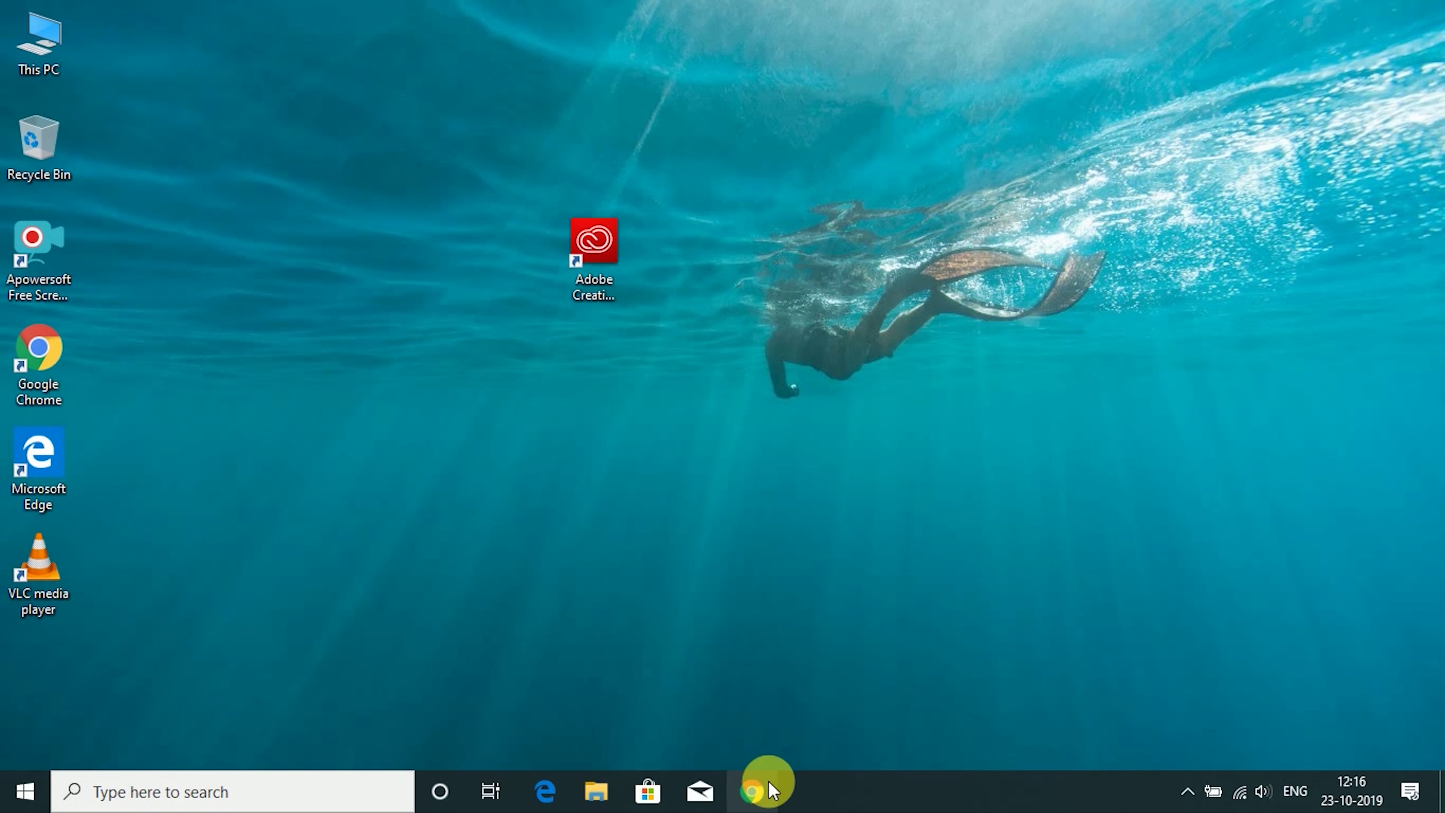
# Step: In Chrome, search Google for 'adobe creative cloud cleaner tool'
pyautogui.click(757, 793)
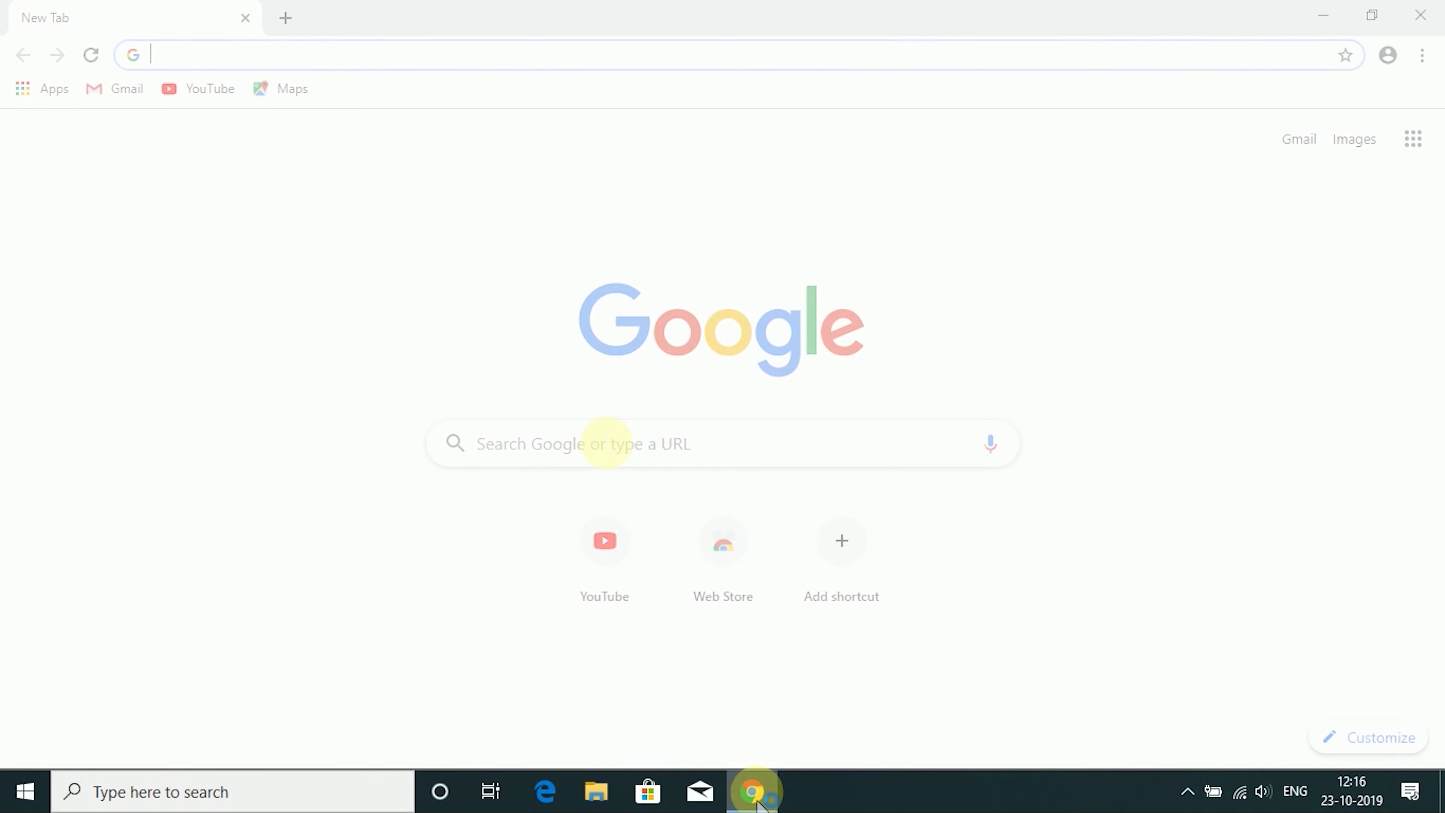
pyautogui.click(609, 451)
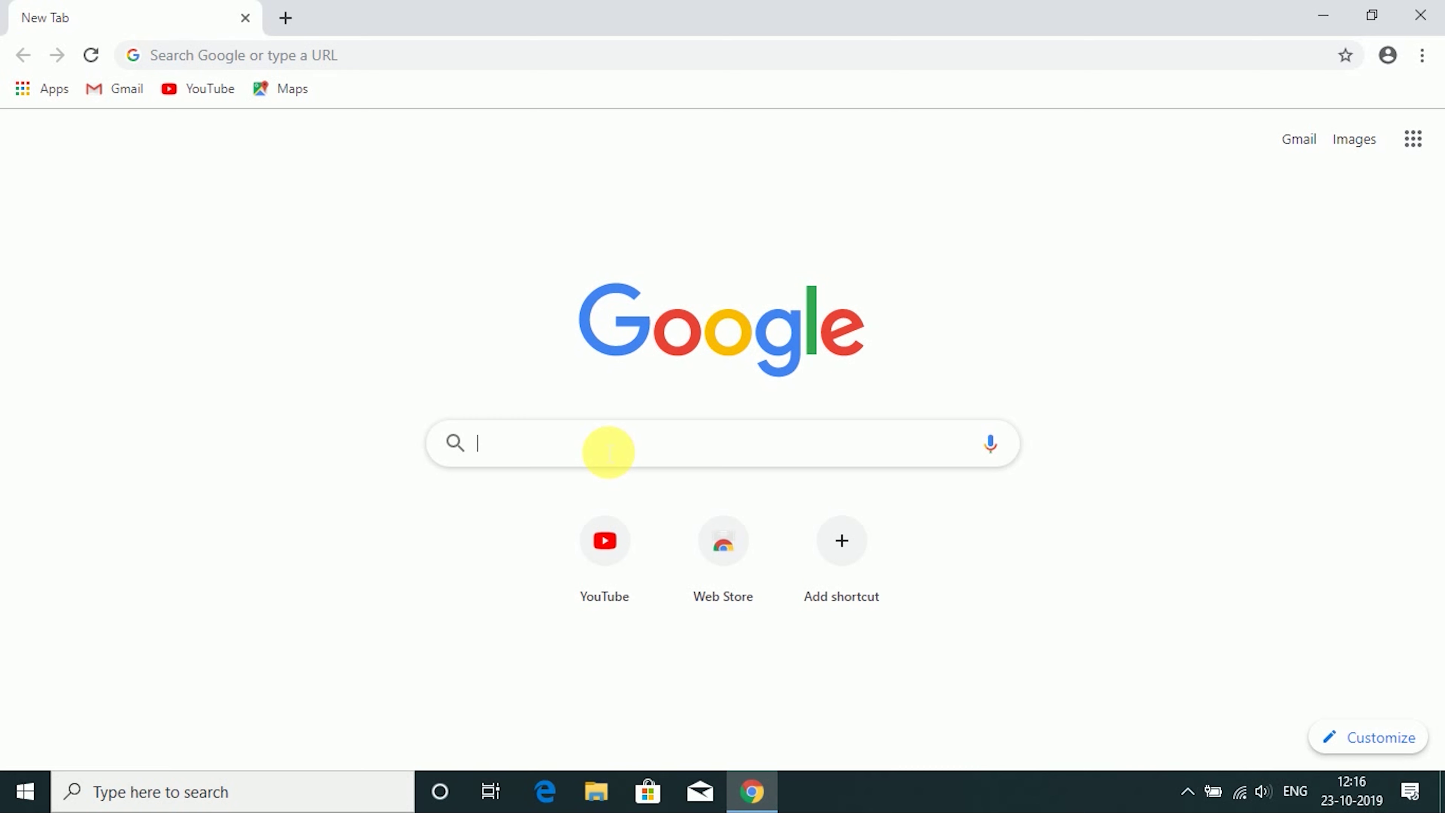
pyautogui.write('adobe ')
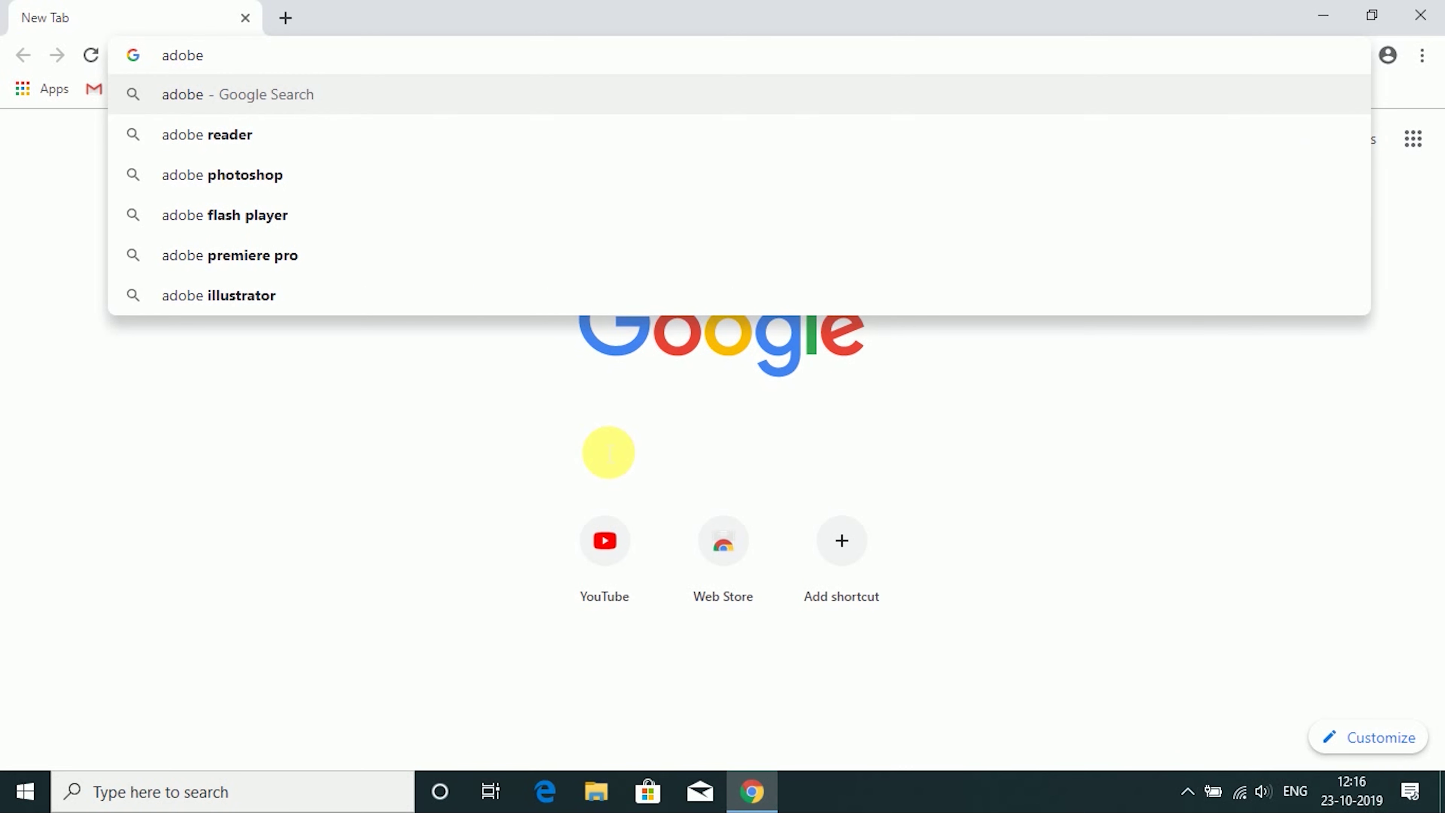
pyautogui.write('crea')
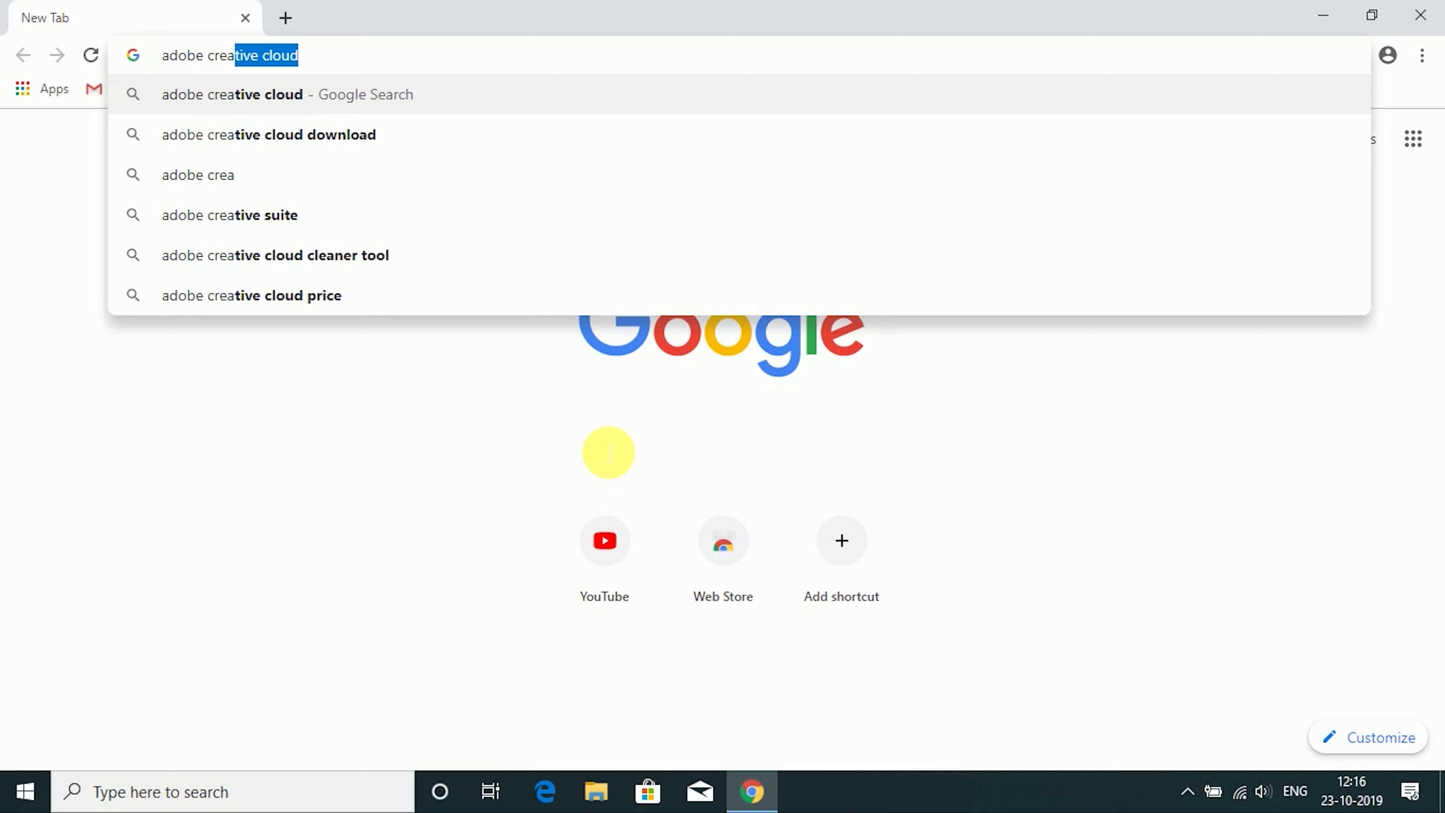
pyautogui.write('t')
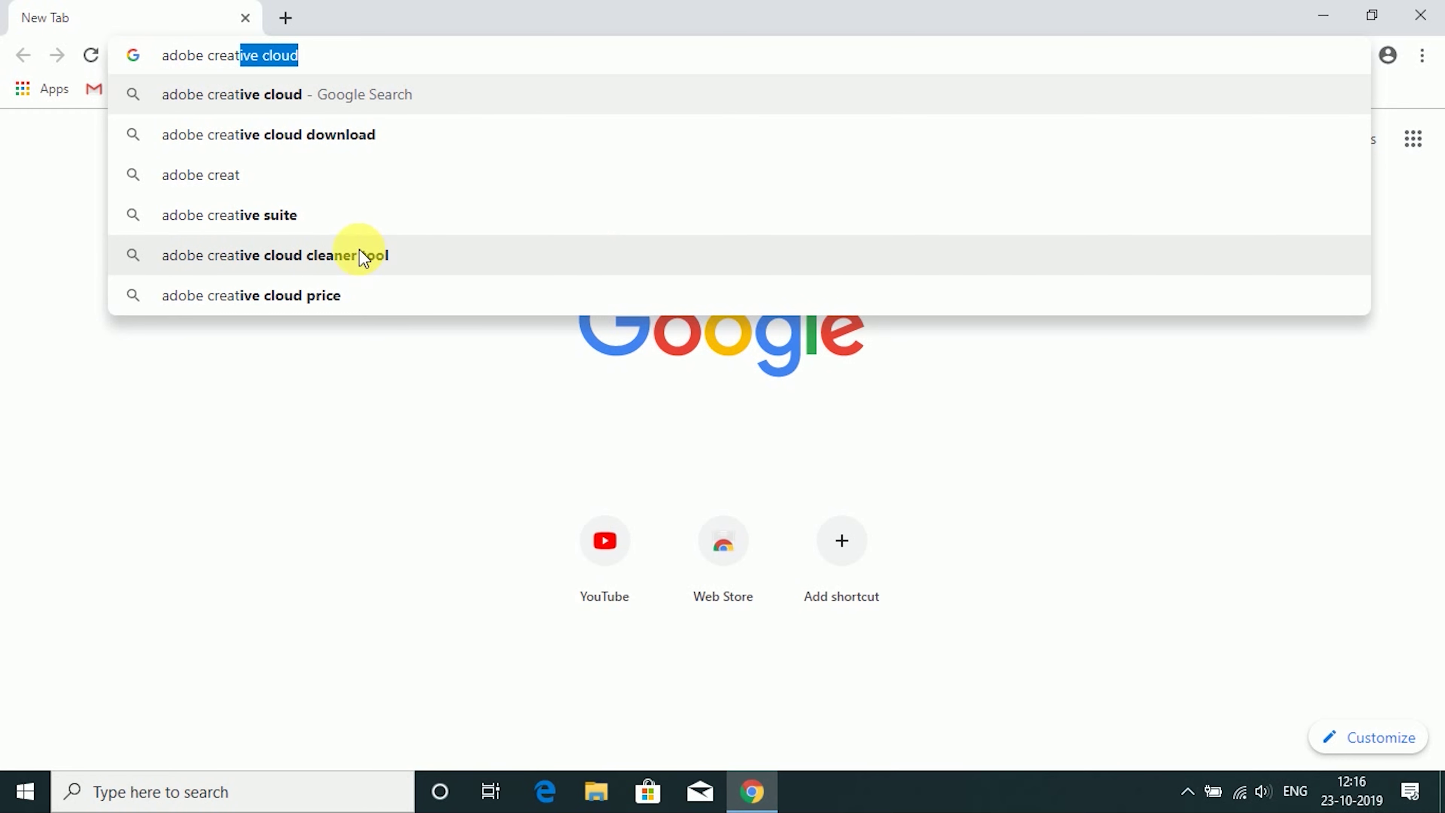
pyautogui.click(346, 250)
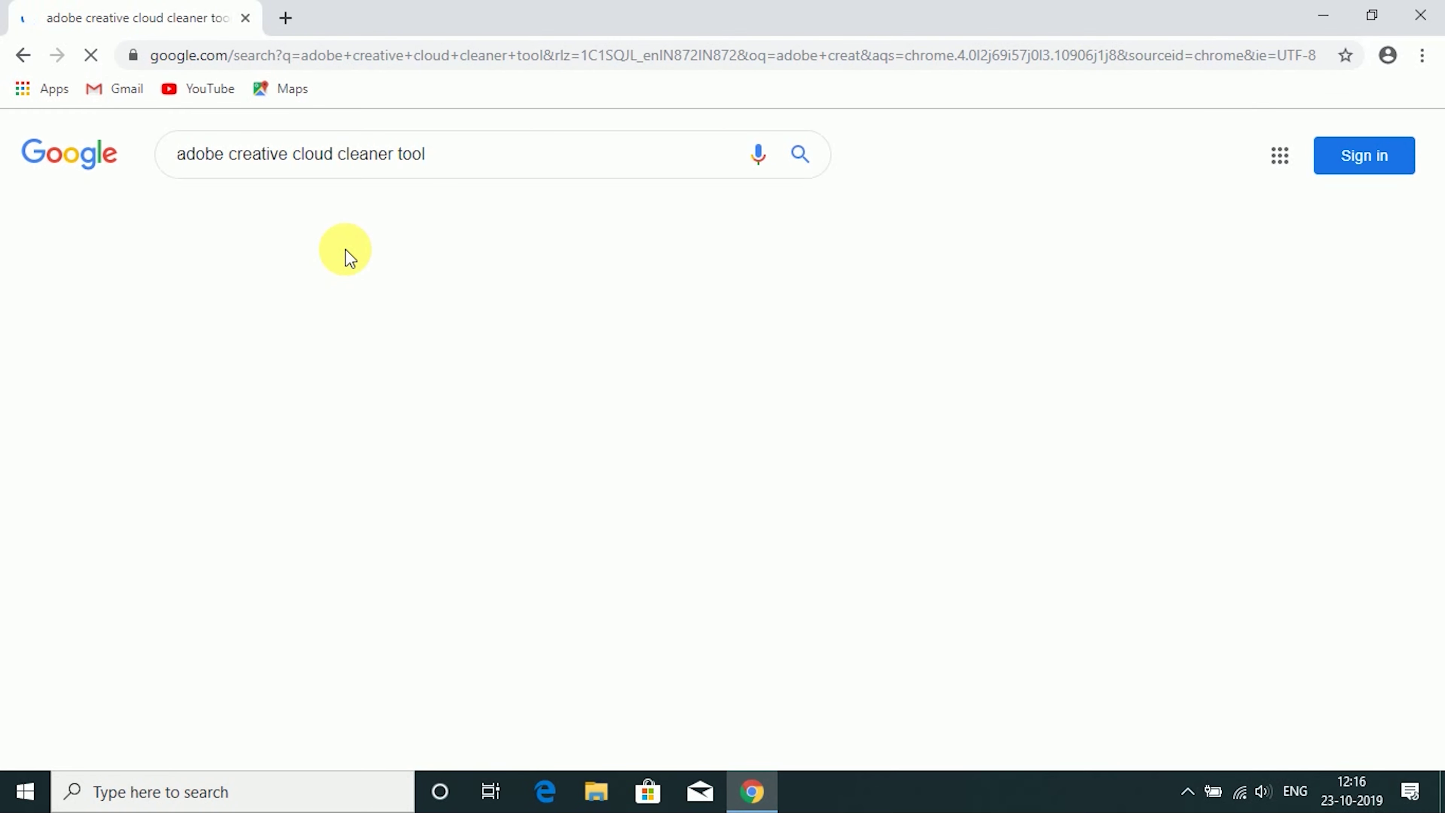
# Step: Open the FileHorse download result in a new tab
pyautogui.scroll(-10, 345, 249)
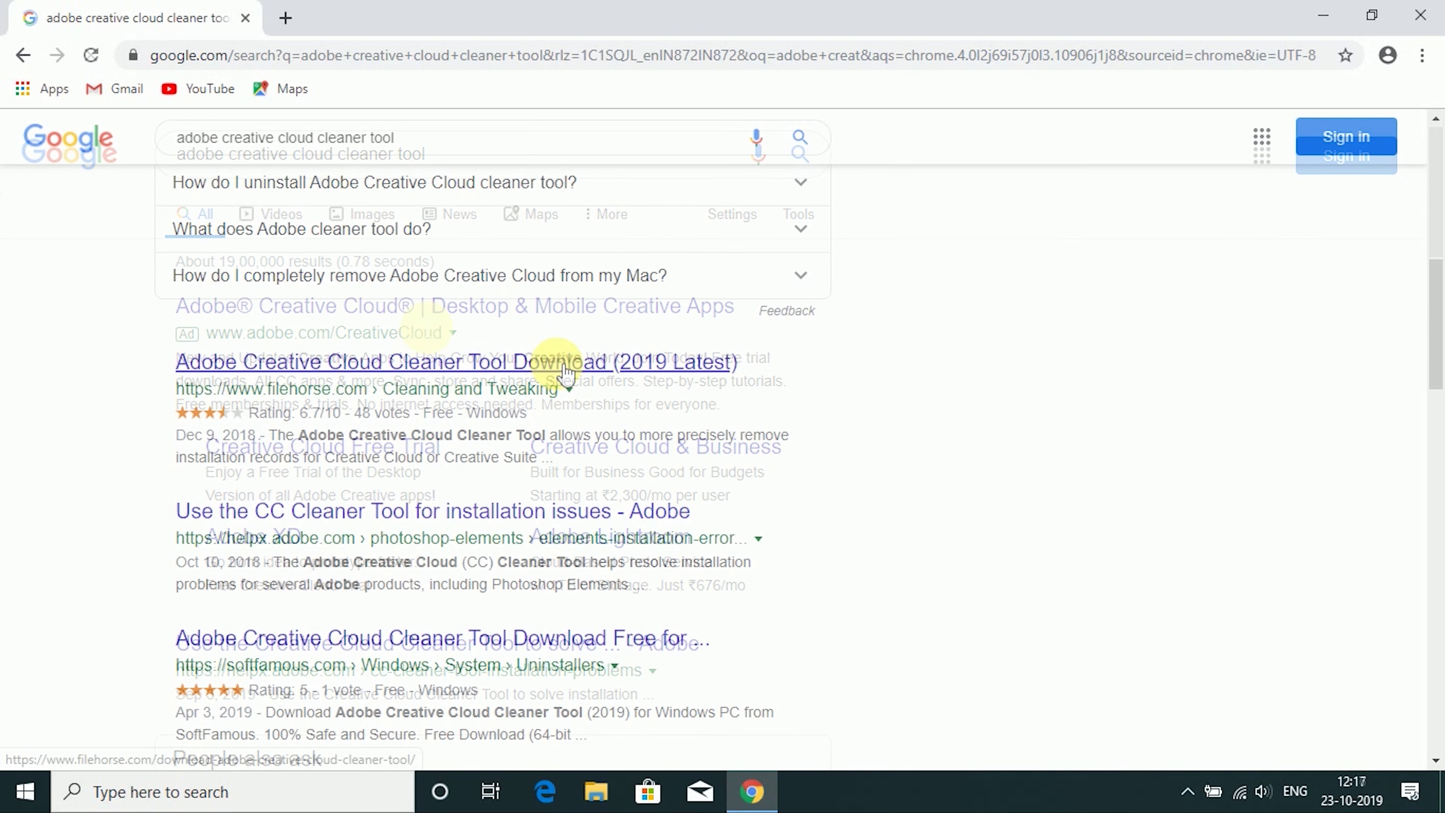
pyautogui.rightClick(559, 365)
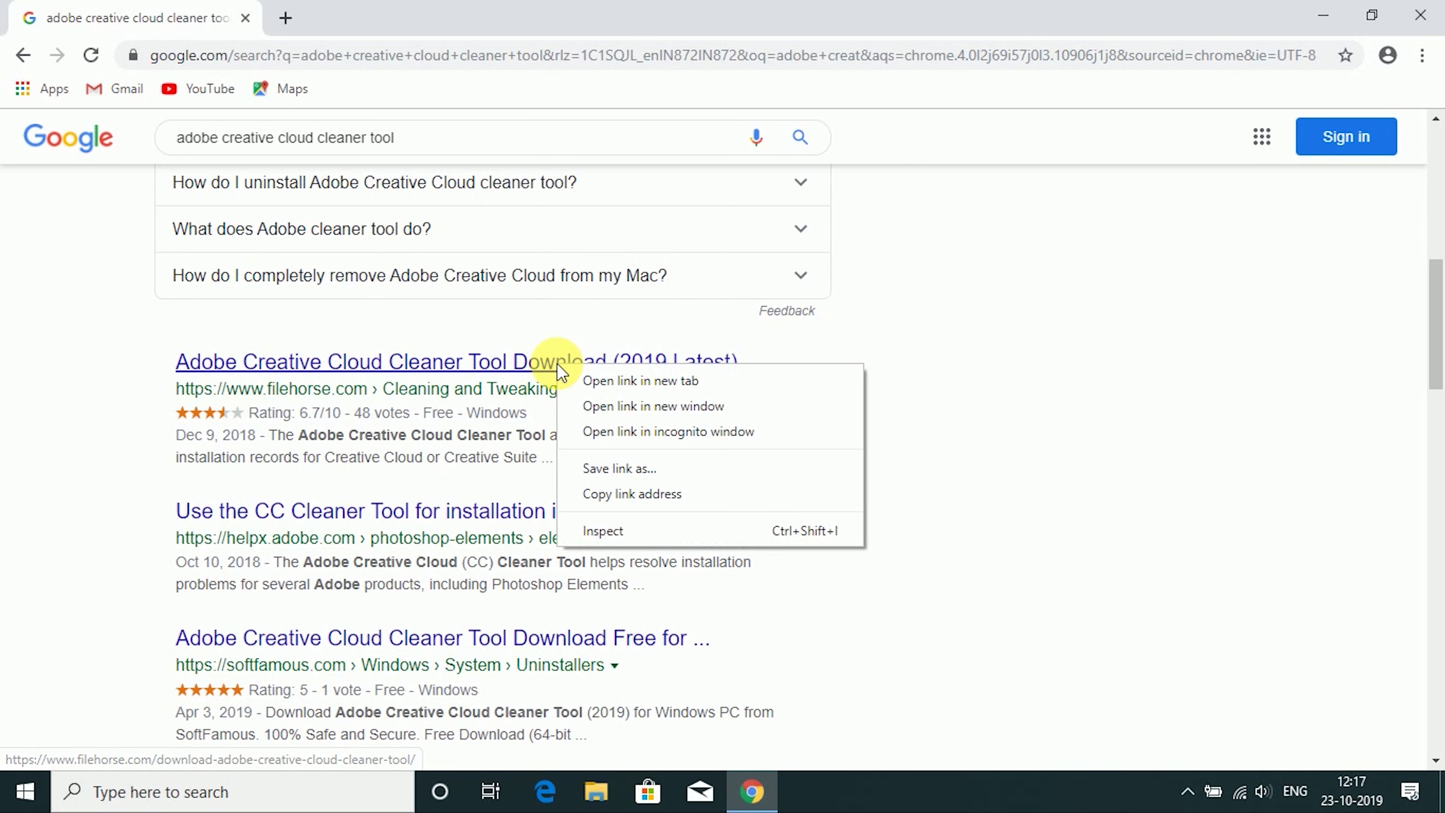
pyautogui.click(599, 381)
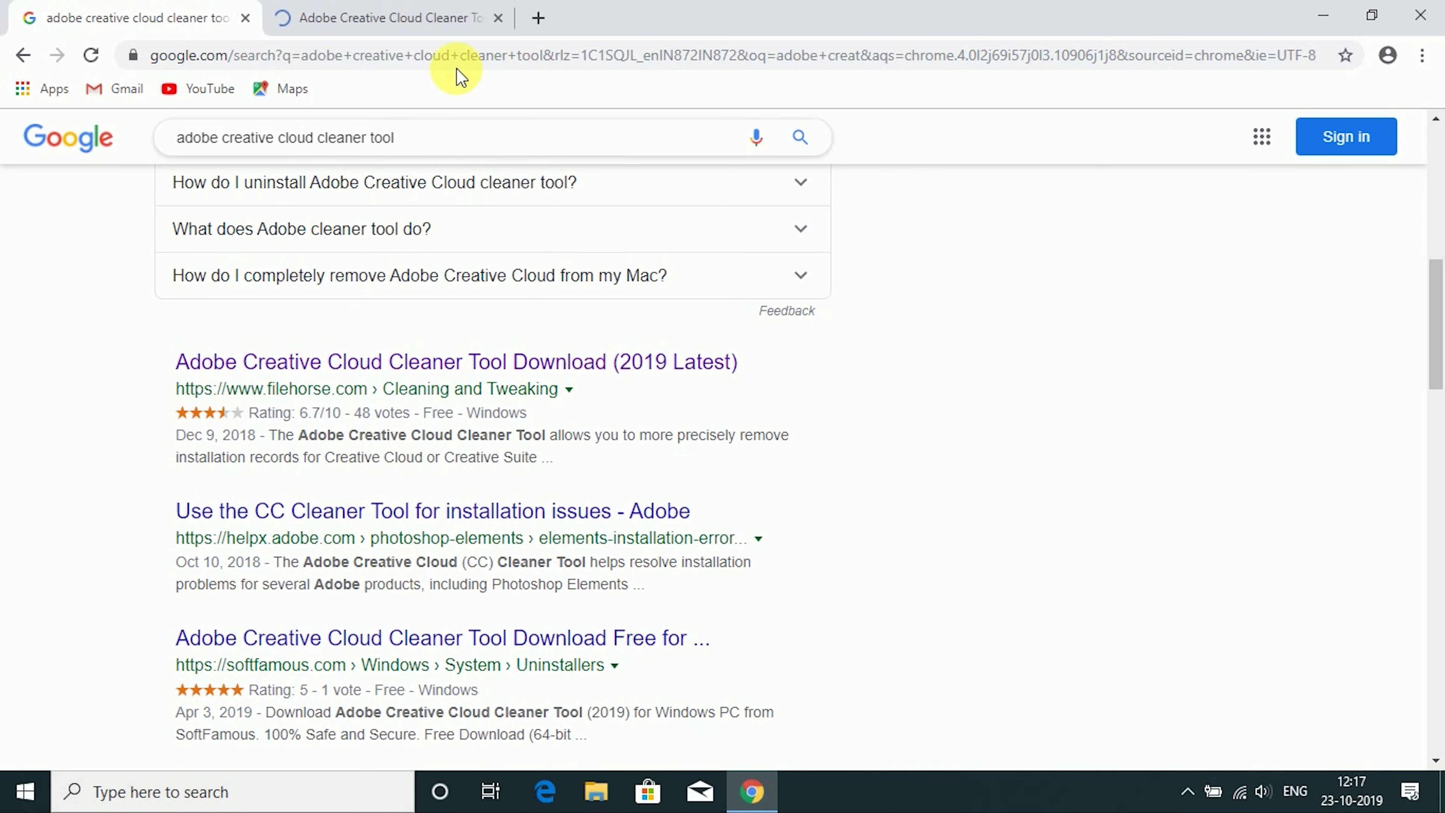
# Step: On the FileHorse tab, accept the cookie notice and download AdobeCreativeCloudCleanerTool.exe (7.1 MB)
pyautogui.click(418, 11)
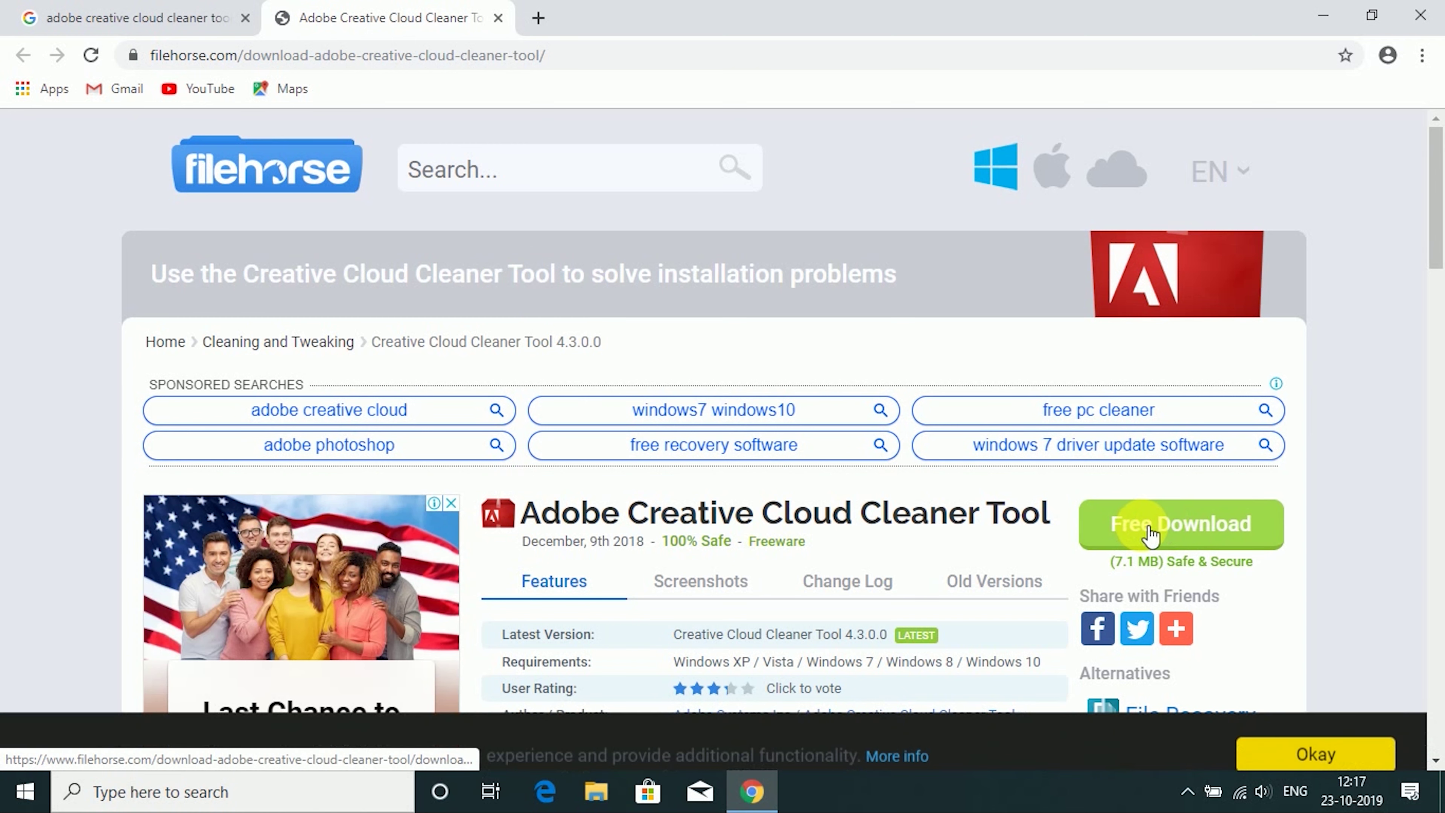
pyautogui.click(1297, 743)
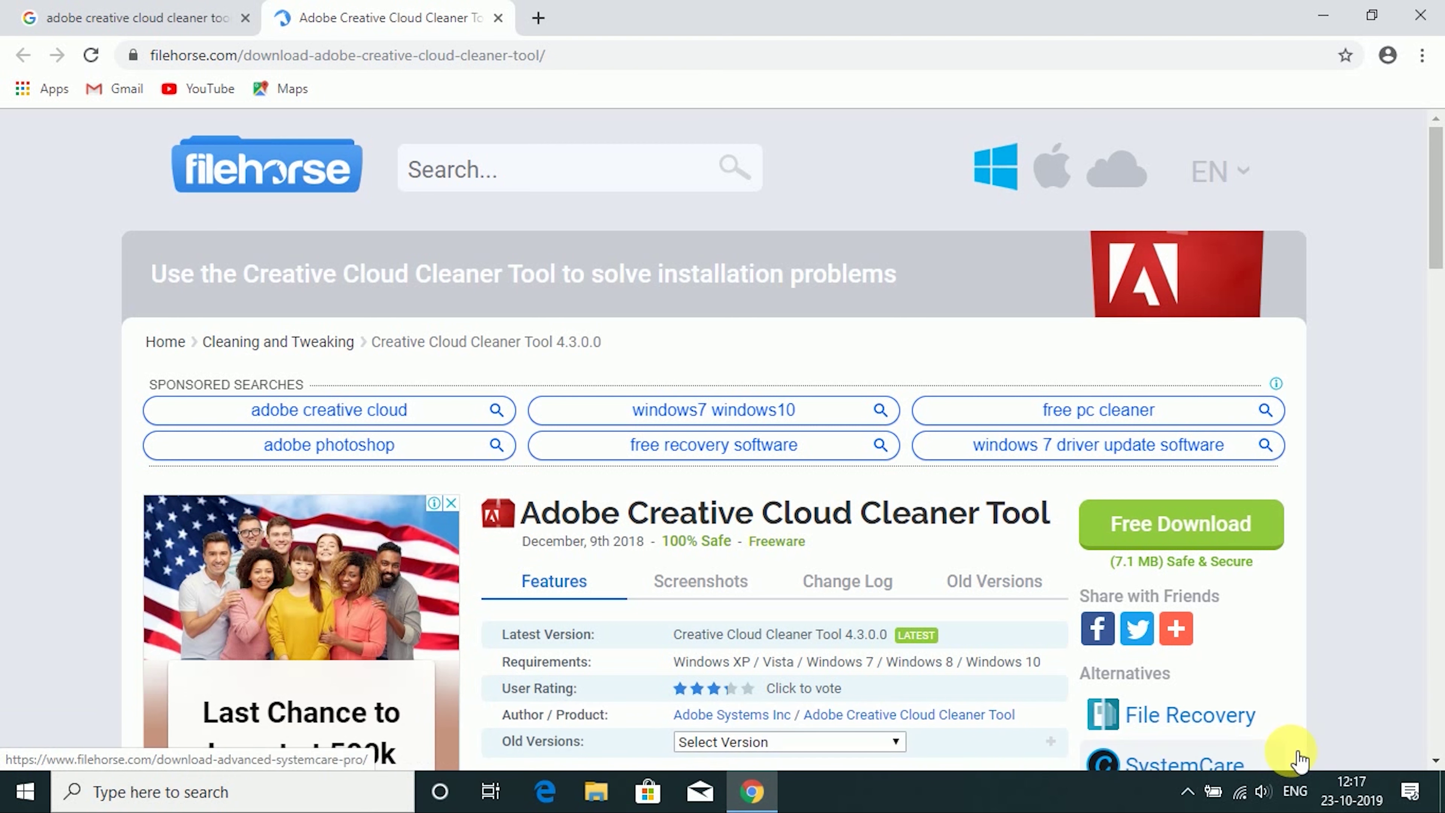
pyautogui.click(1192, 534)
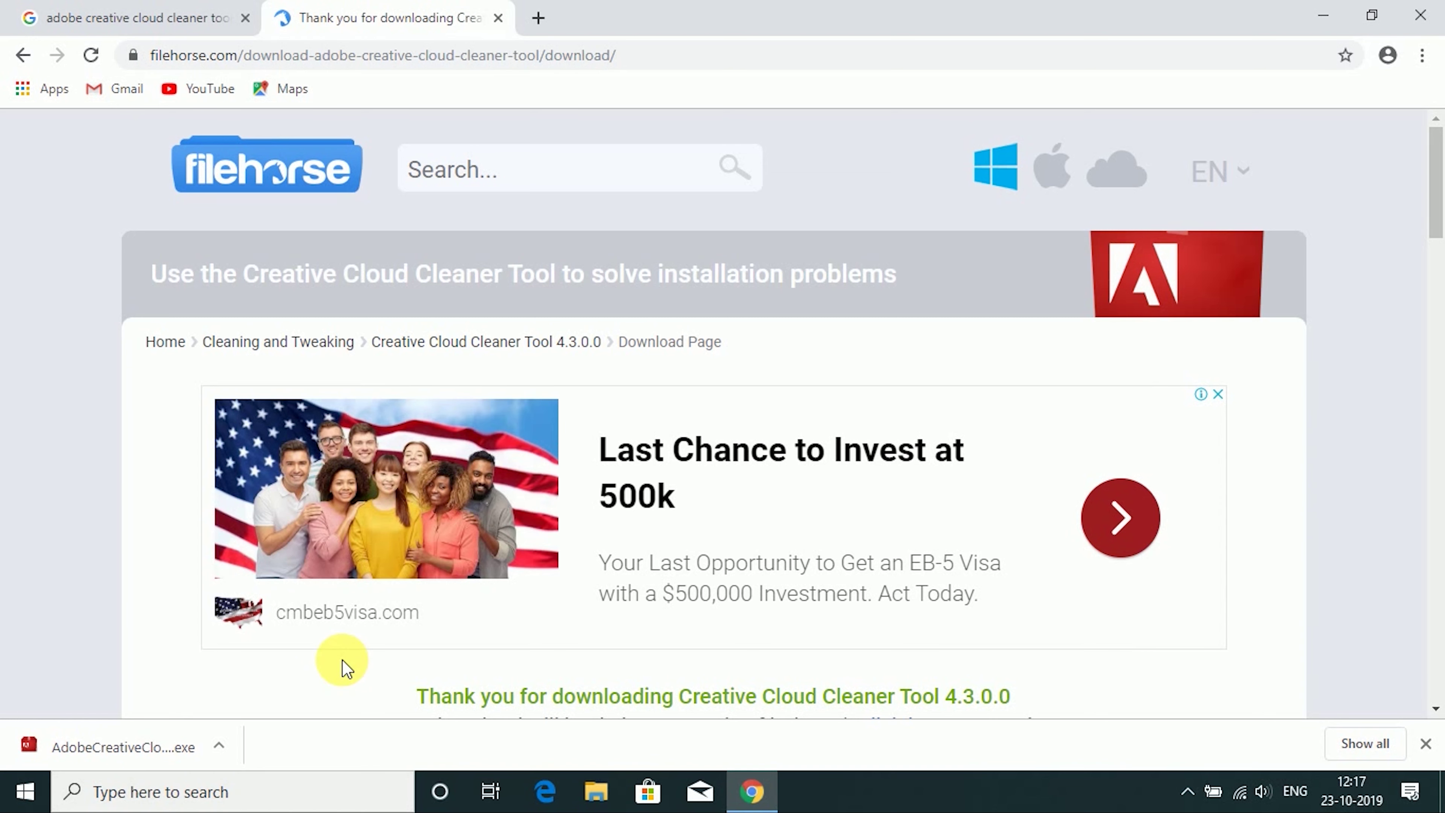
# Step: Show the downloaded AdobeCreativeCloudCleanerTool in its Downloads folder and launch it
pyautogui.hotkey('ctrl', 'j')
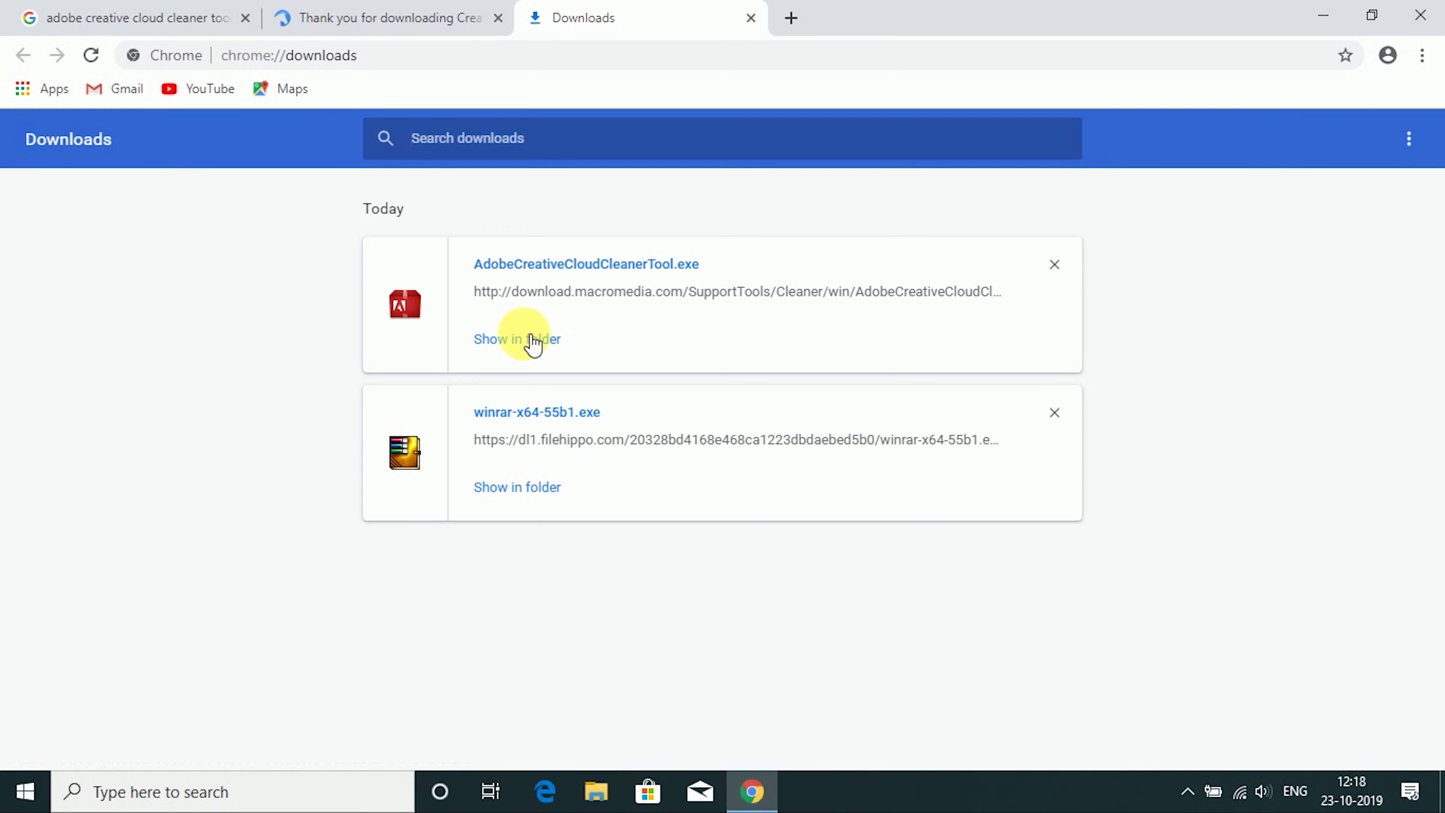
pyautogui.click(517, 339)
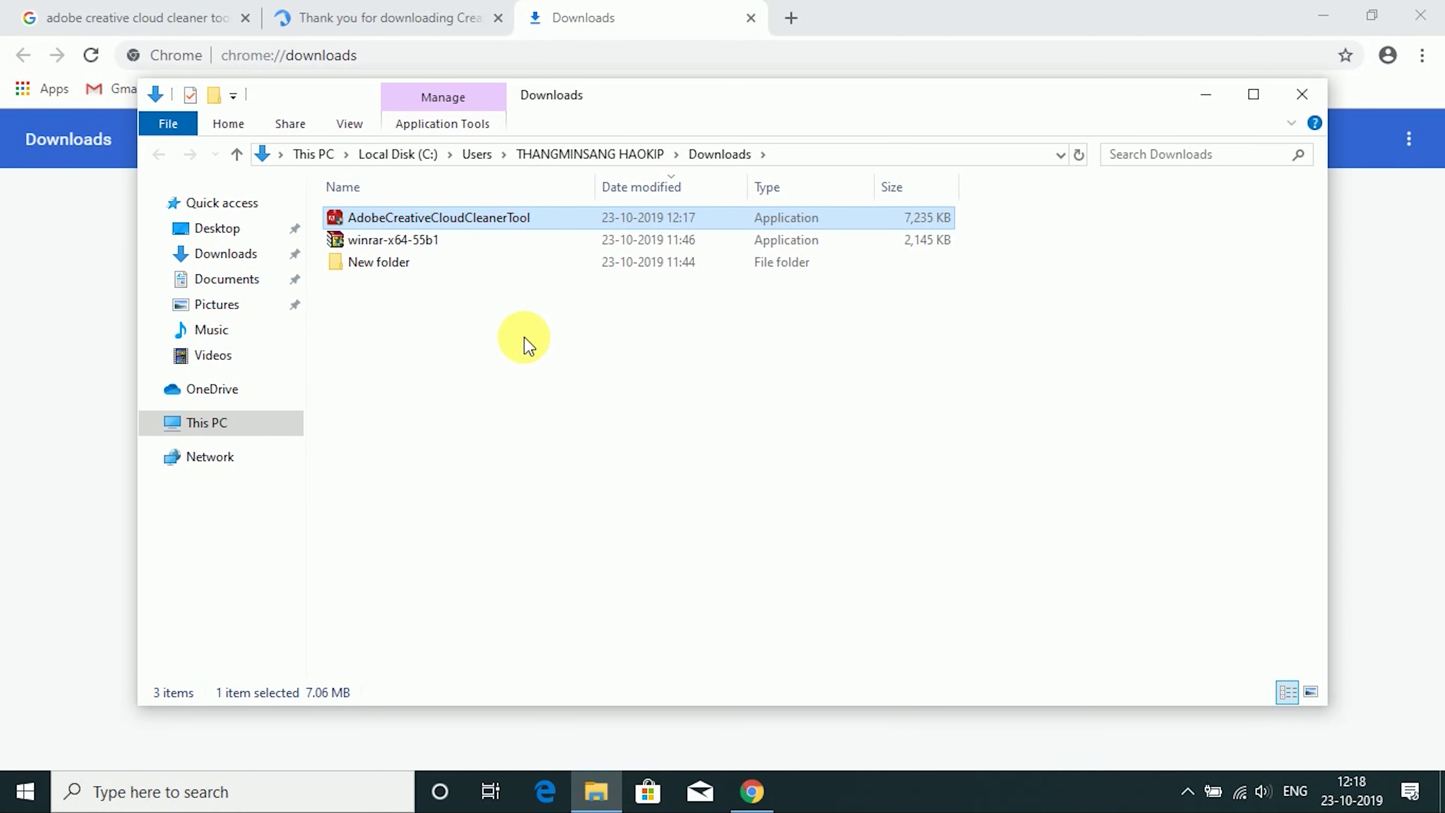
pyautogui.rightClick(524, 336)
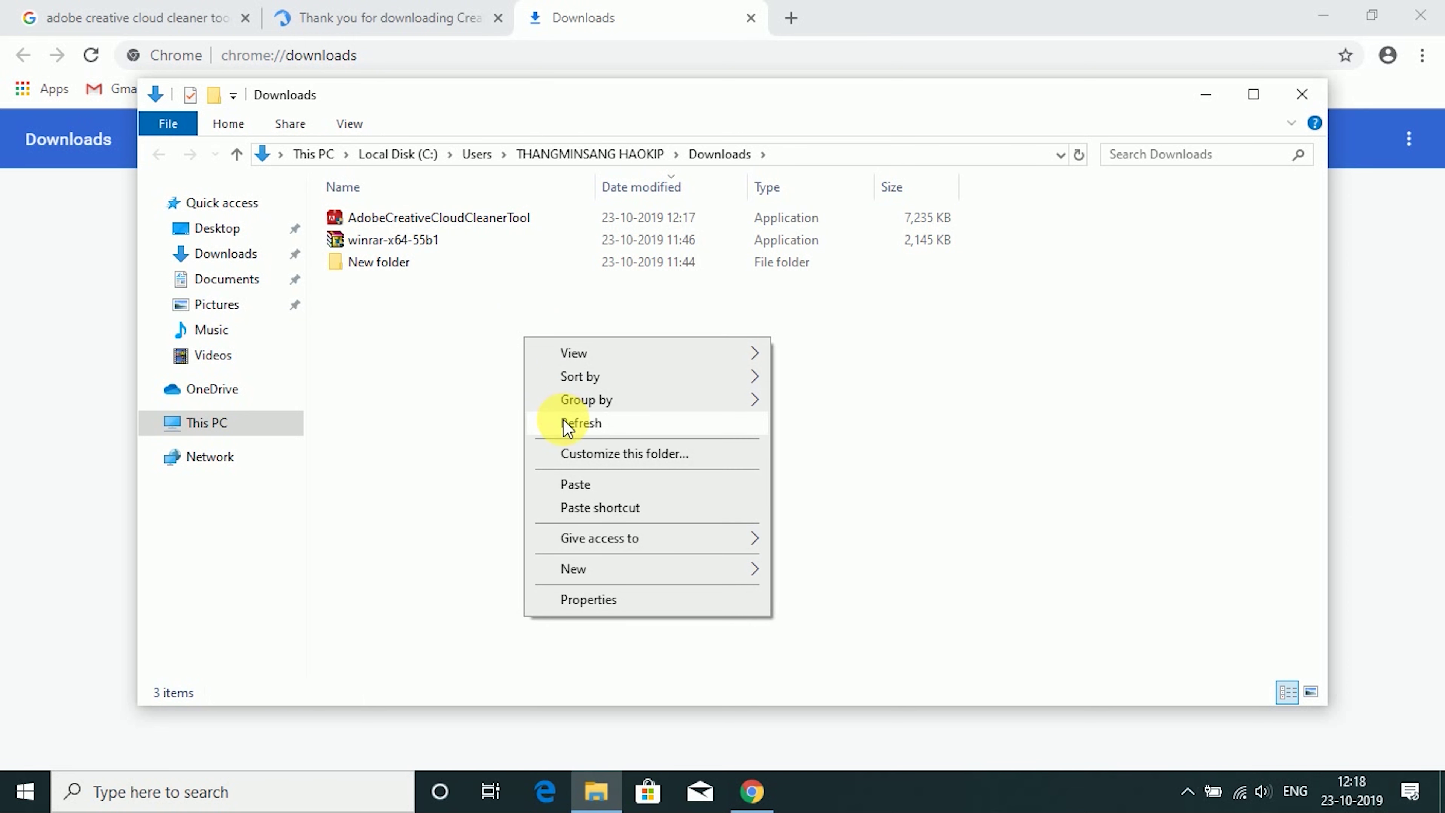
pyautogui.click(565, 422)
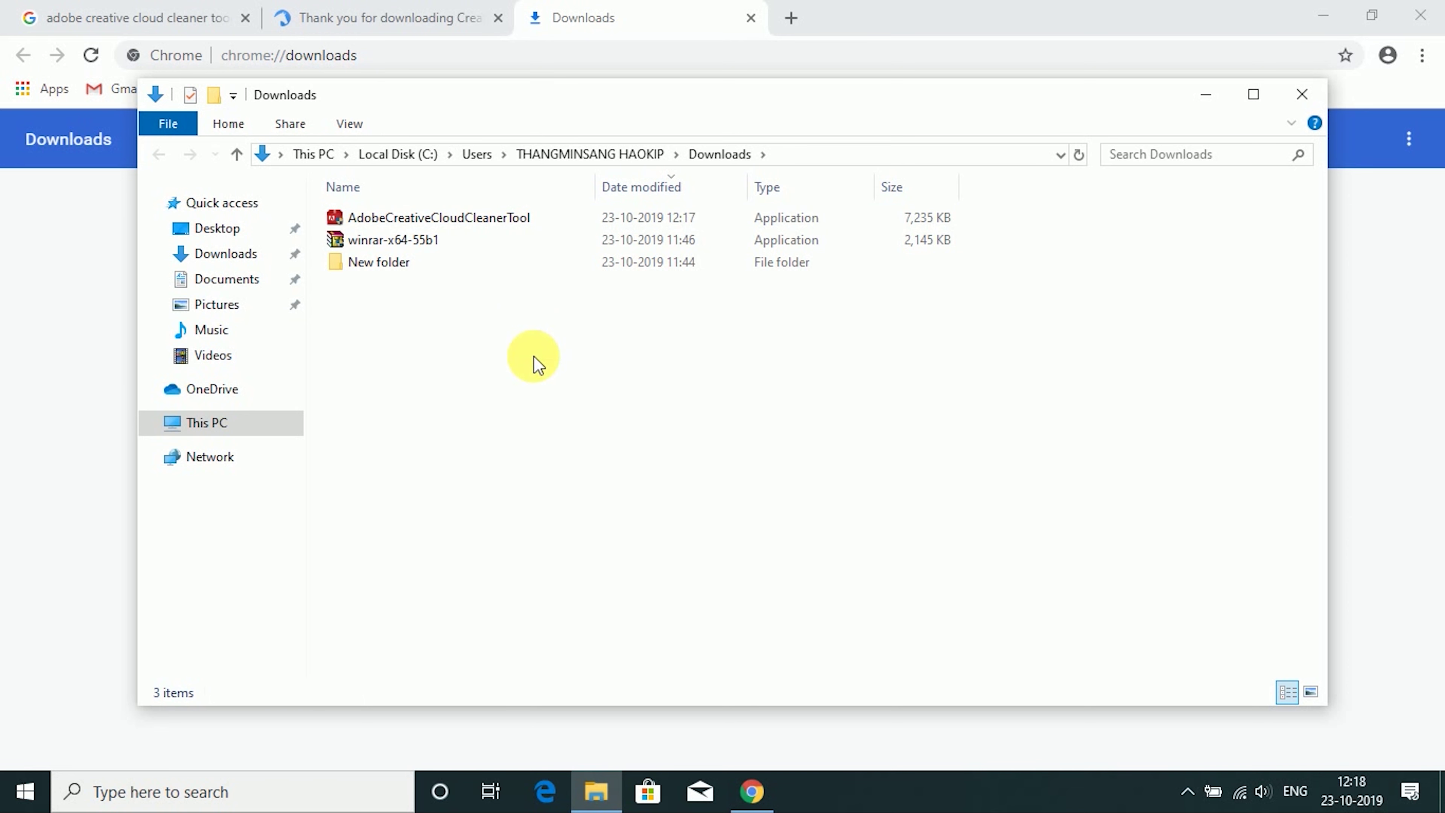
pyautogui.click(483, 228)
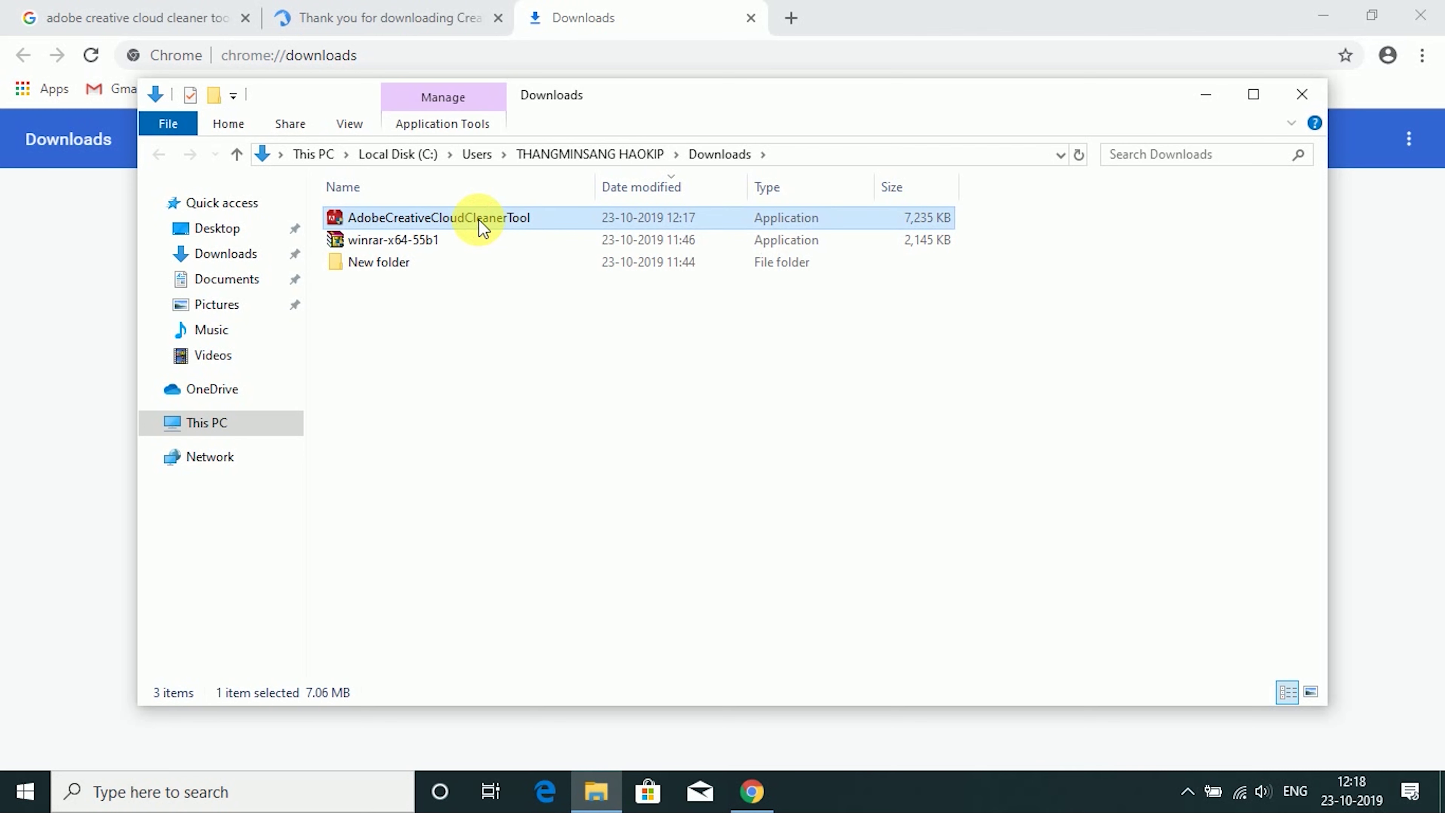
pyautogui.doubleClick(478, 219)
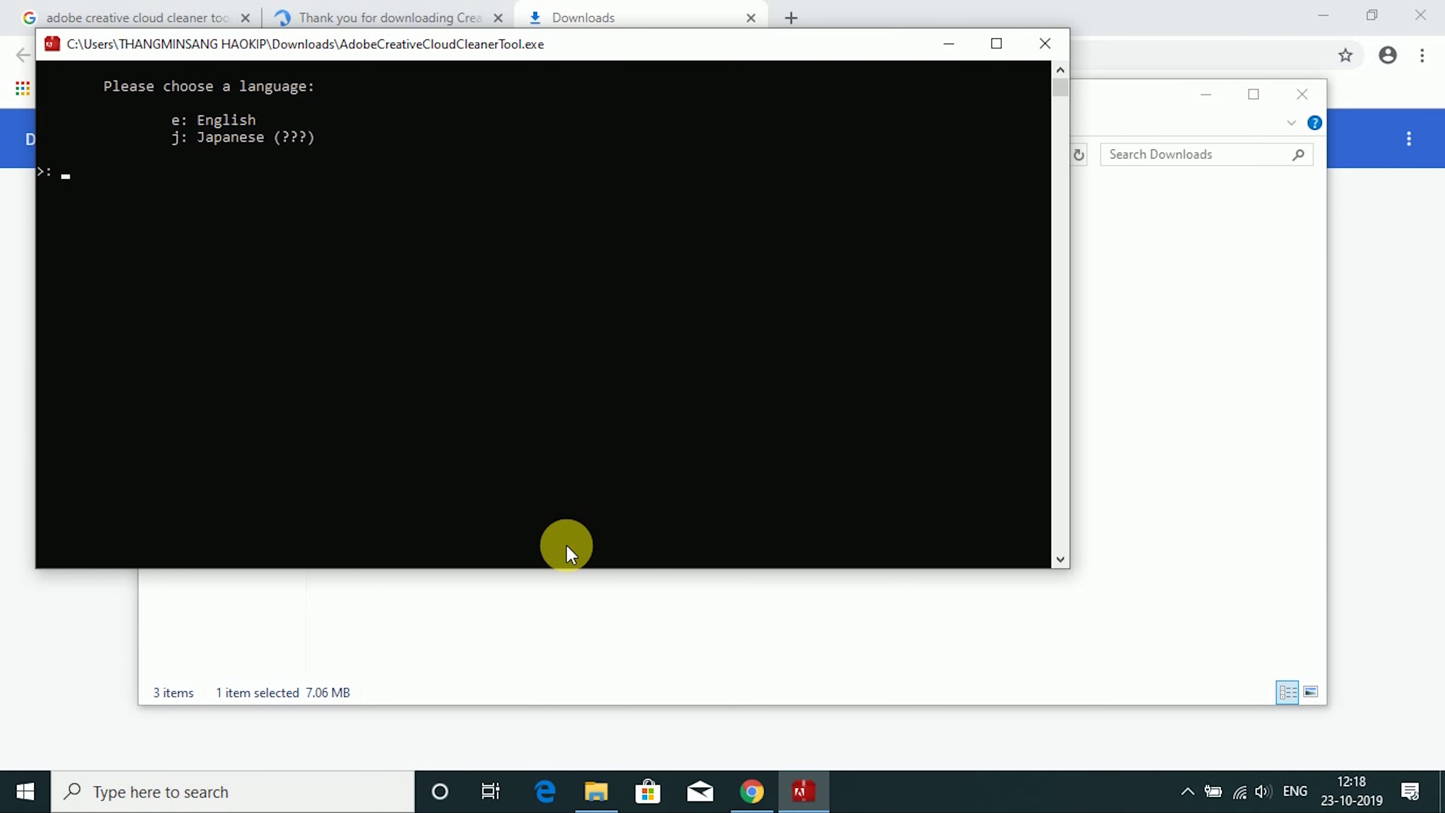
# Step: Answer the console prompts: e for English, y to accept the licence, 6 for Creative Cloud only
pyautogui.write('e')
pyautogui.press('Return')
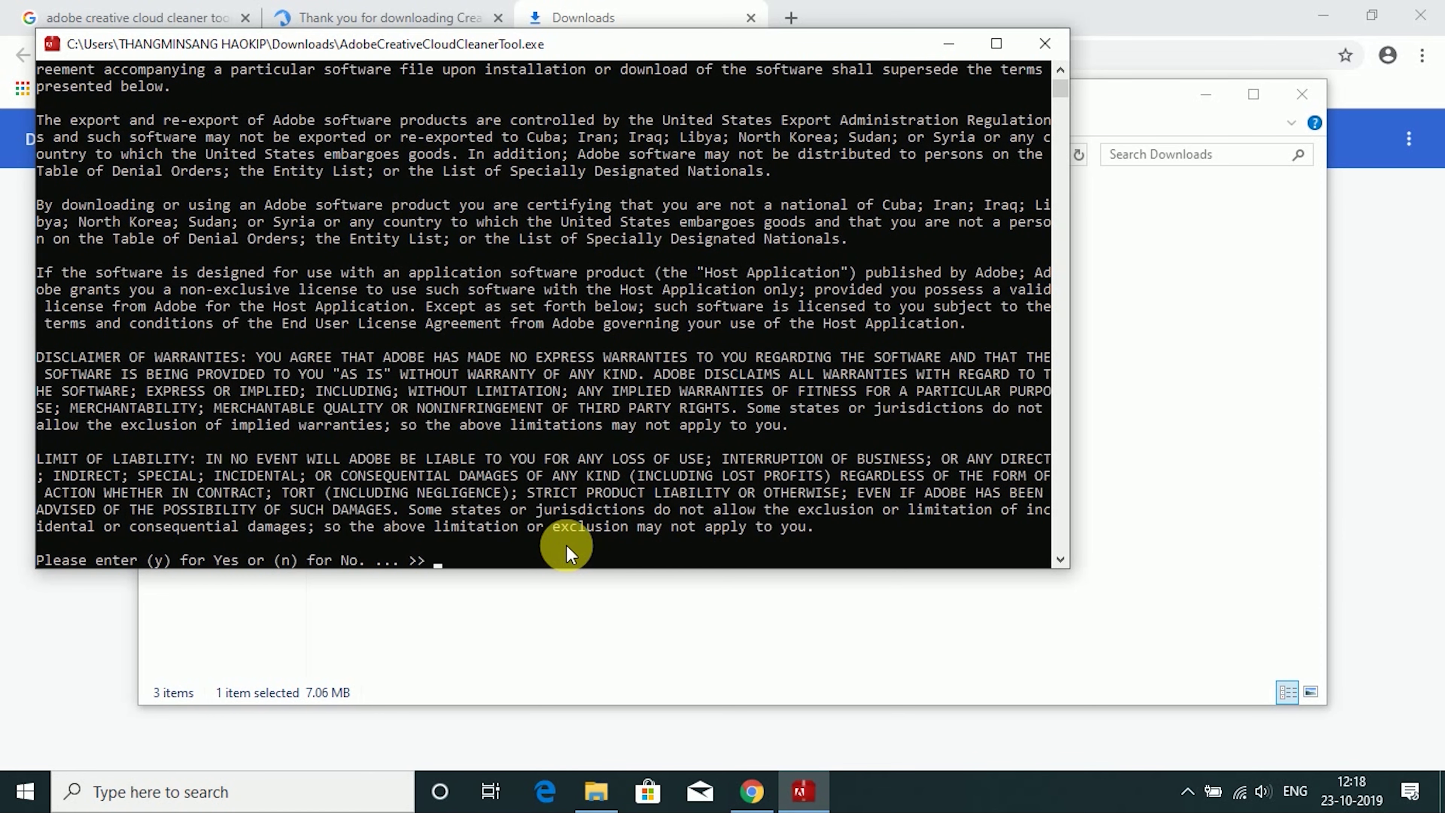
pyautogui.write('y')
pyautogui.press('Return')
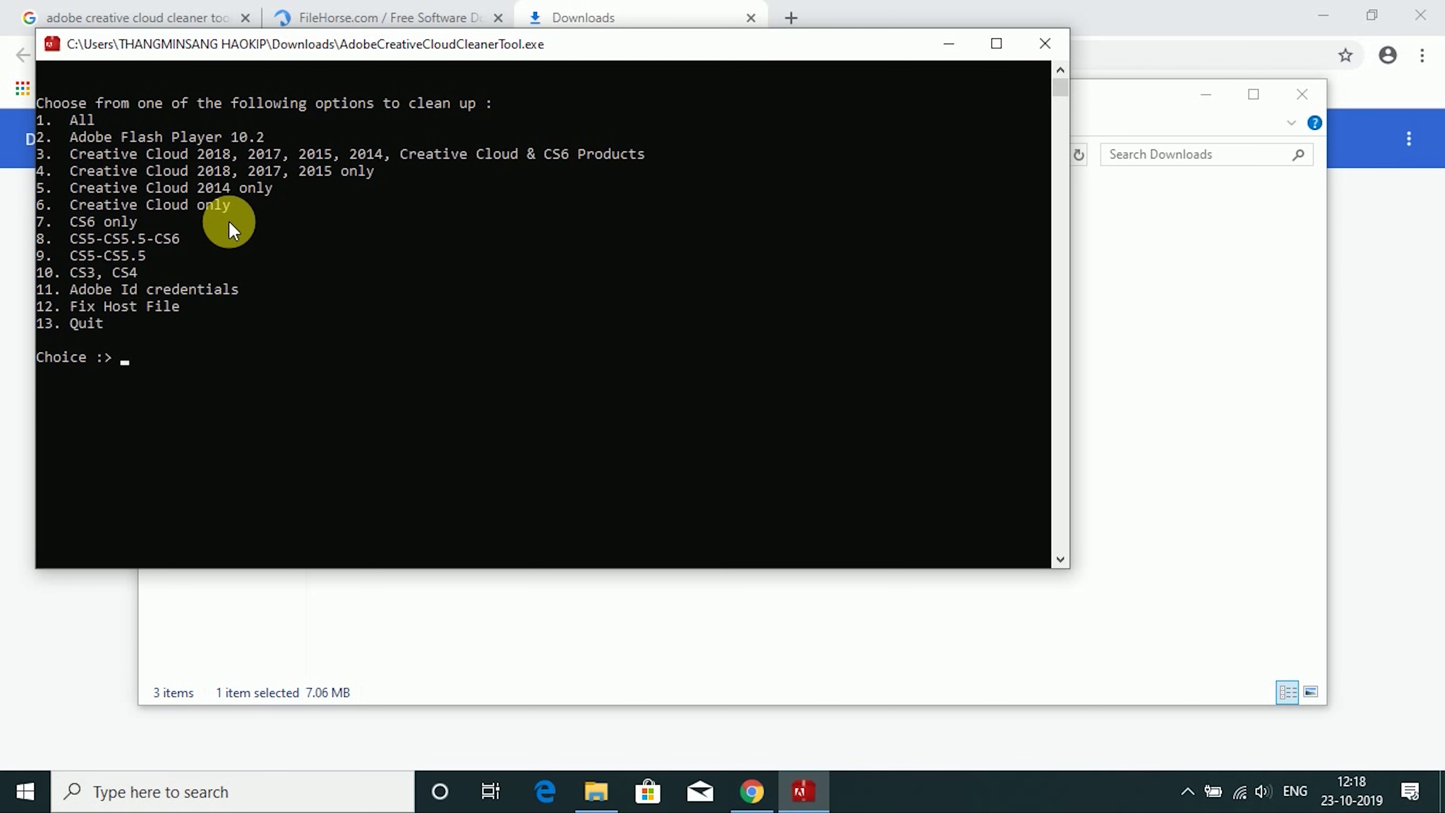
pyautogui.write('6')
pyautogui.press('Return')
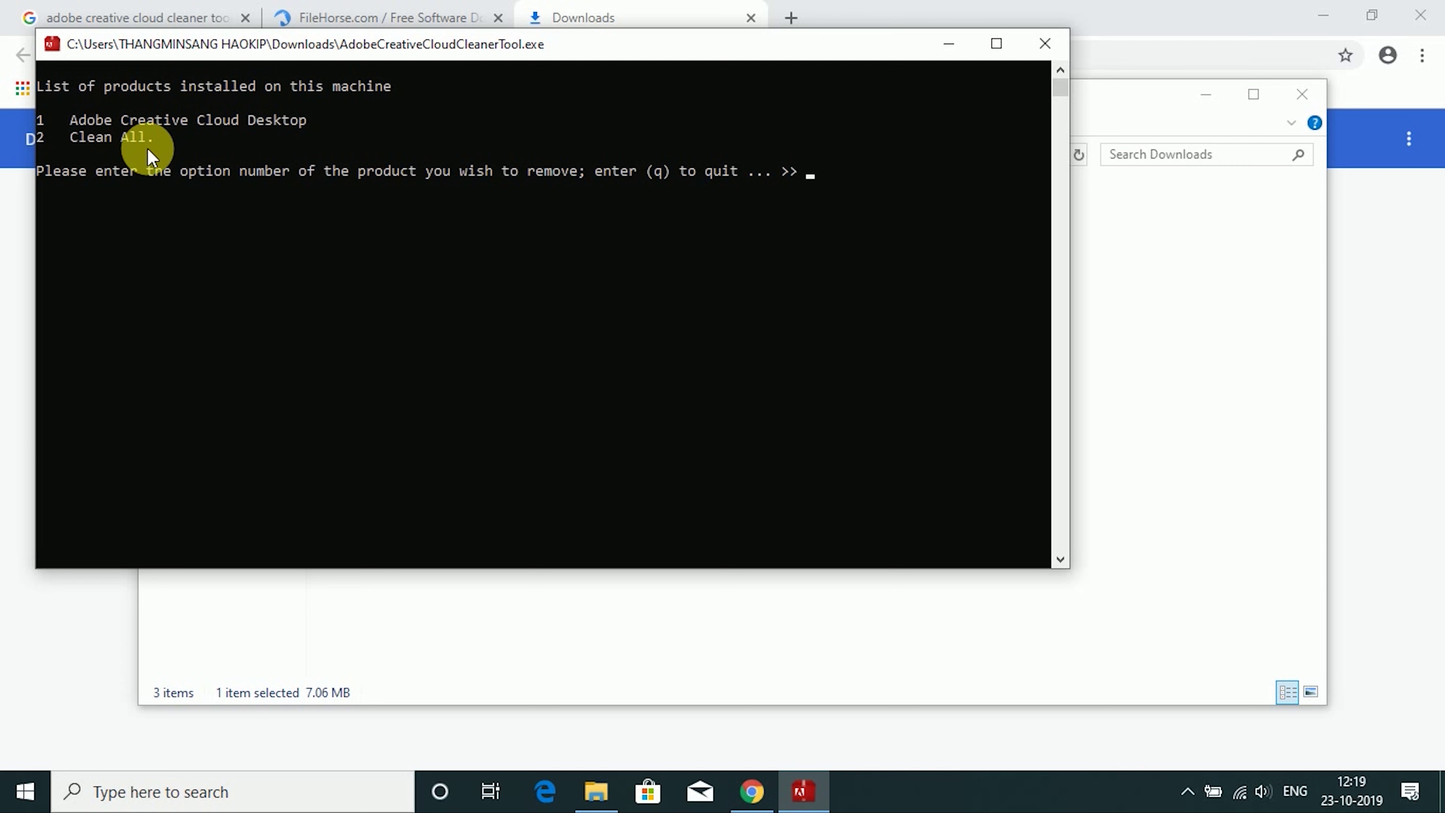
# Step: Choose option 1, Adobe Creative Cloud Desktop, and confirm its removal with y
pyautogui.write('1')
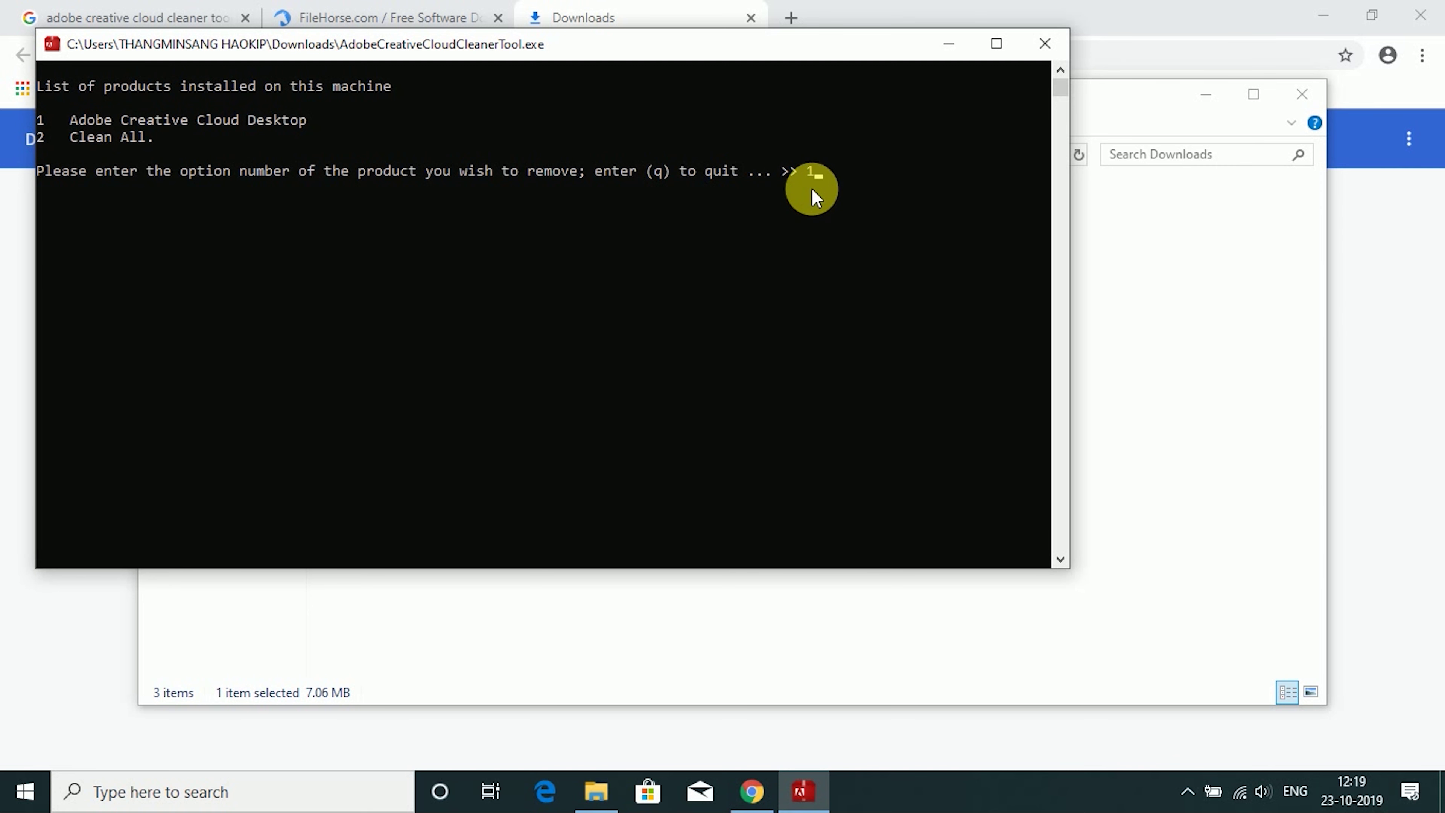
pyautogui.press('Return')
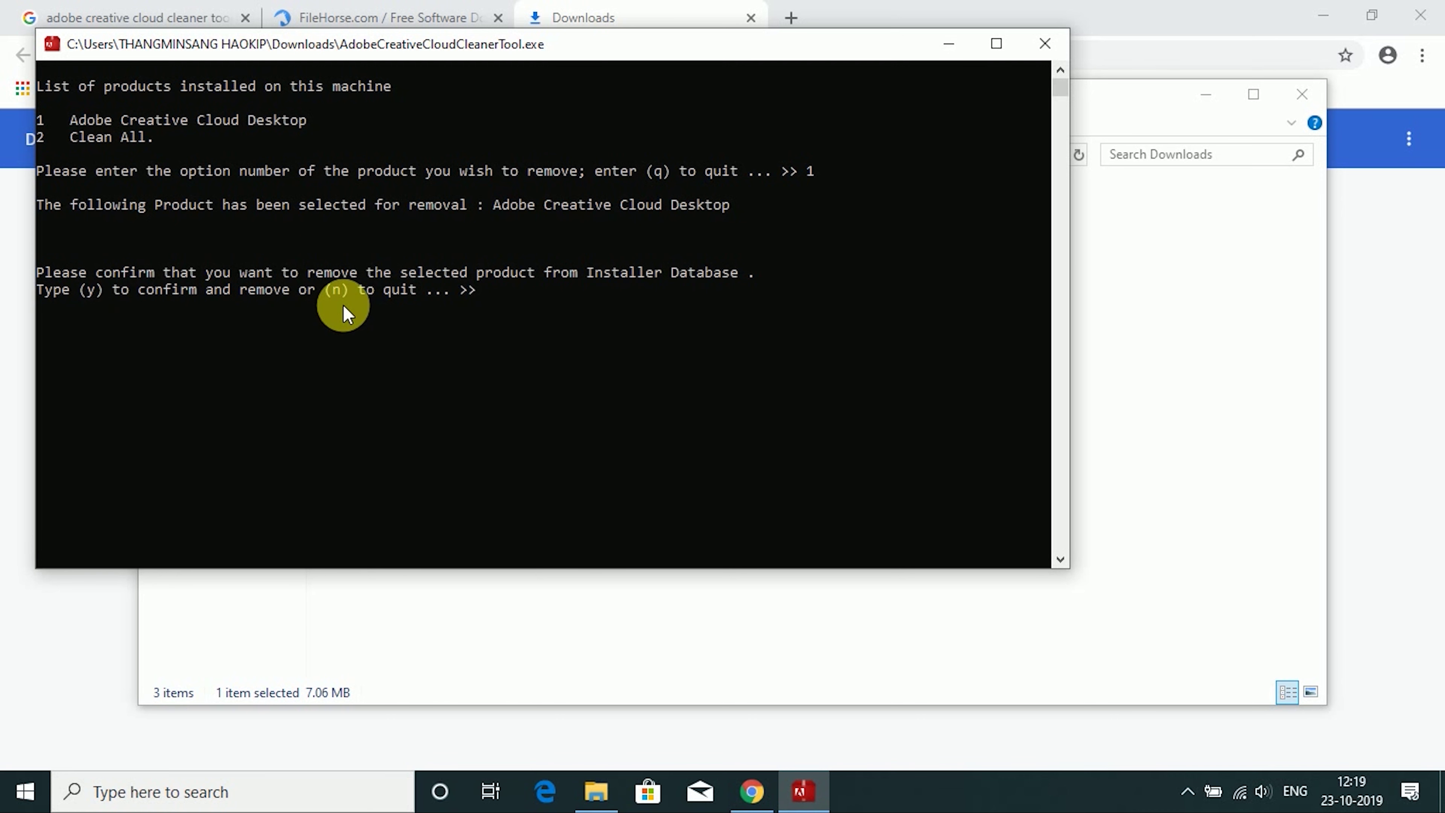
pyautogui.write('y')
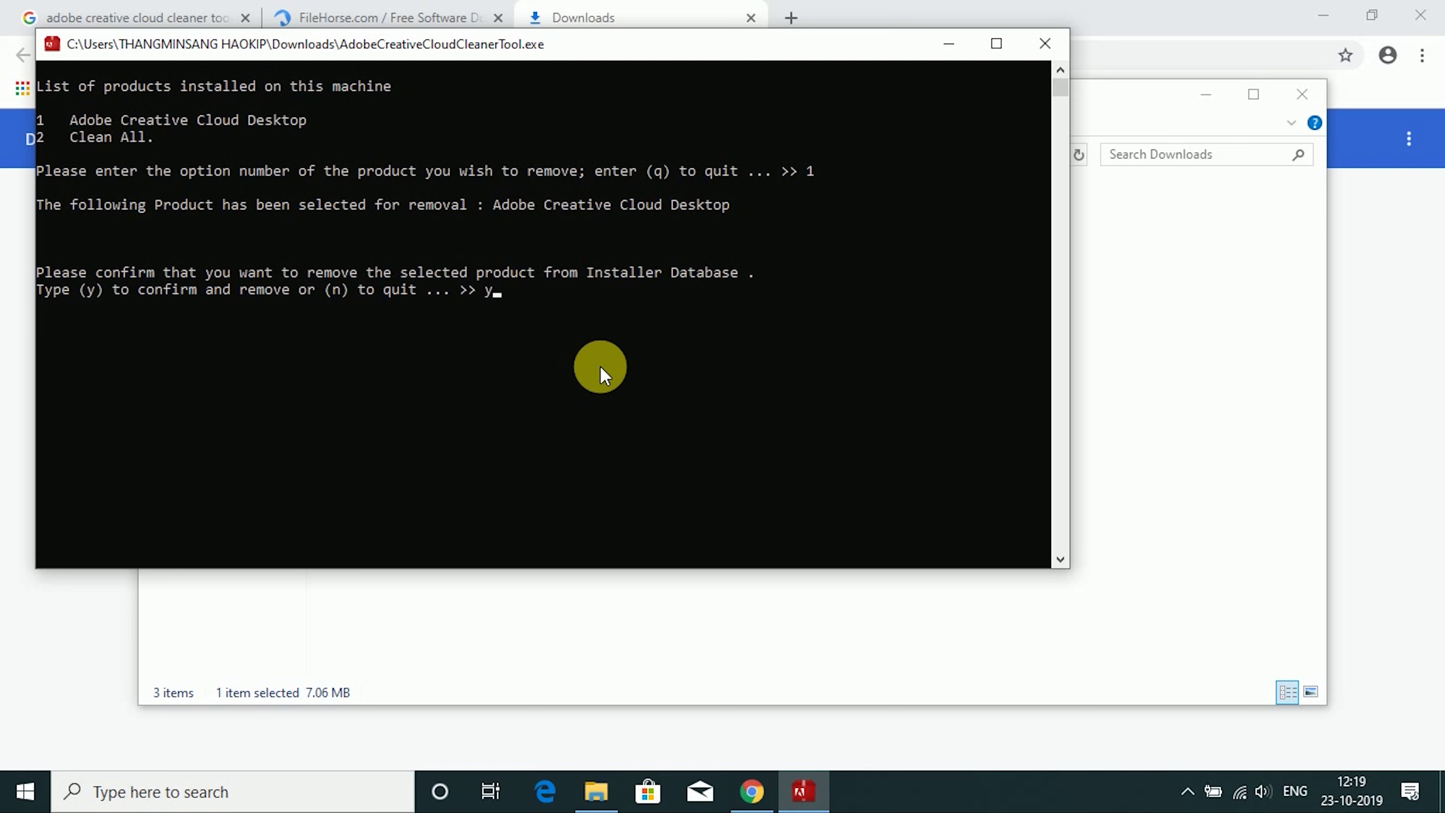
pyautogui.press('Return')
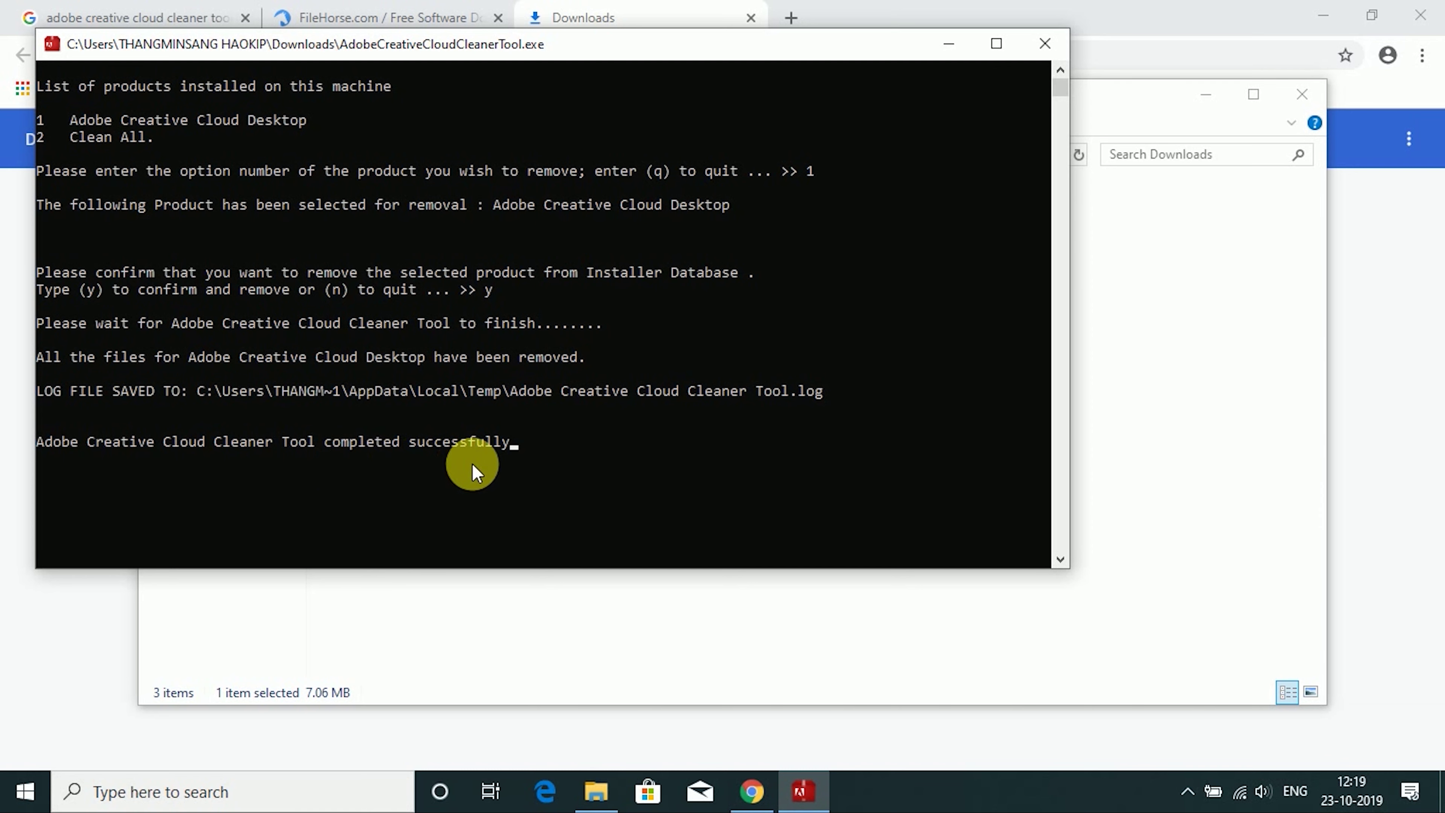
# Step: Close the cleaner console, Downloads folder and Chrome, then launch Control Panel via Start search 'control'
pyautogui.click(1045, 38)
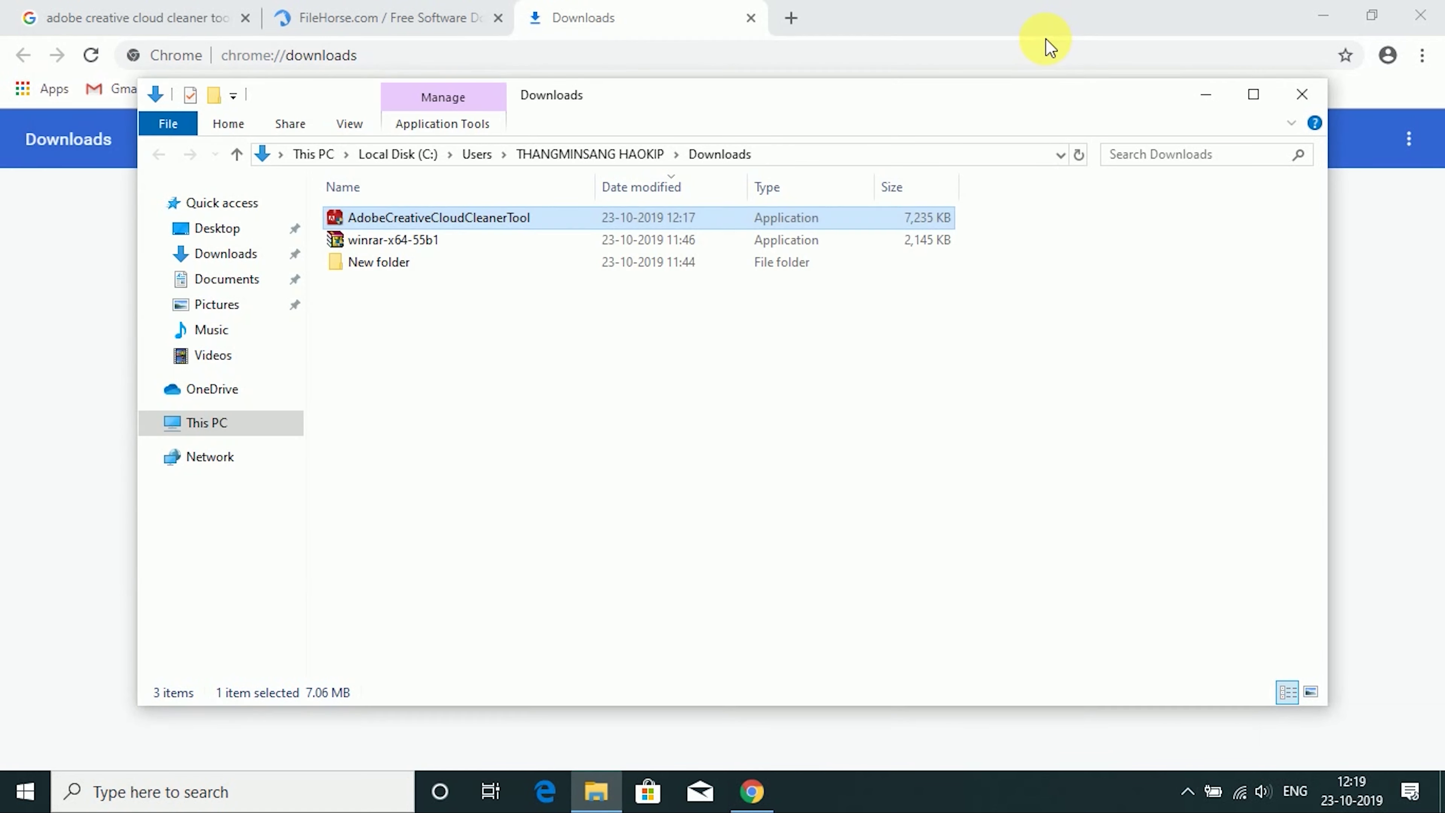
pyautogui.click(1303, 91)
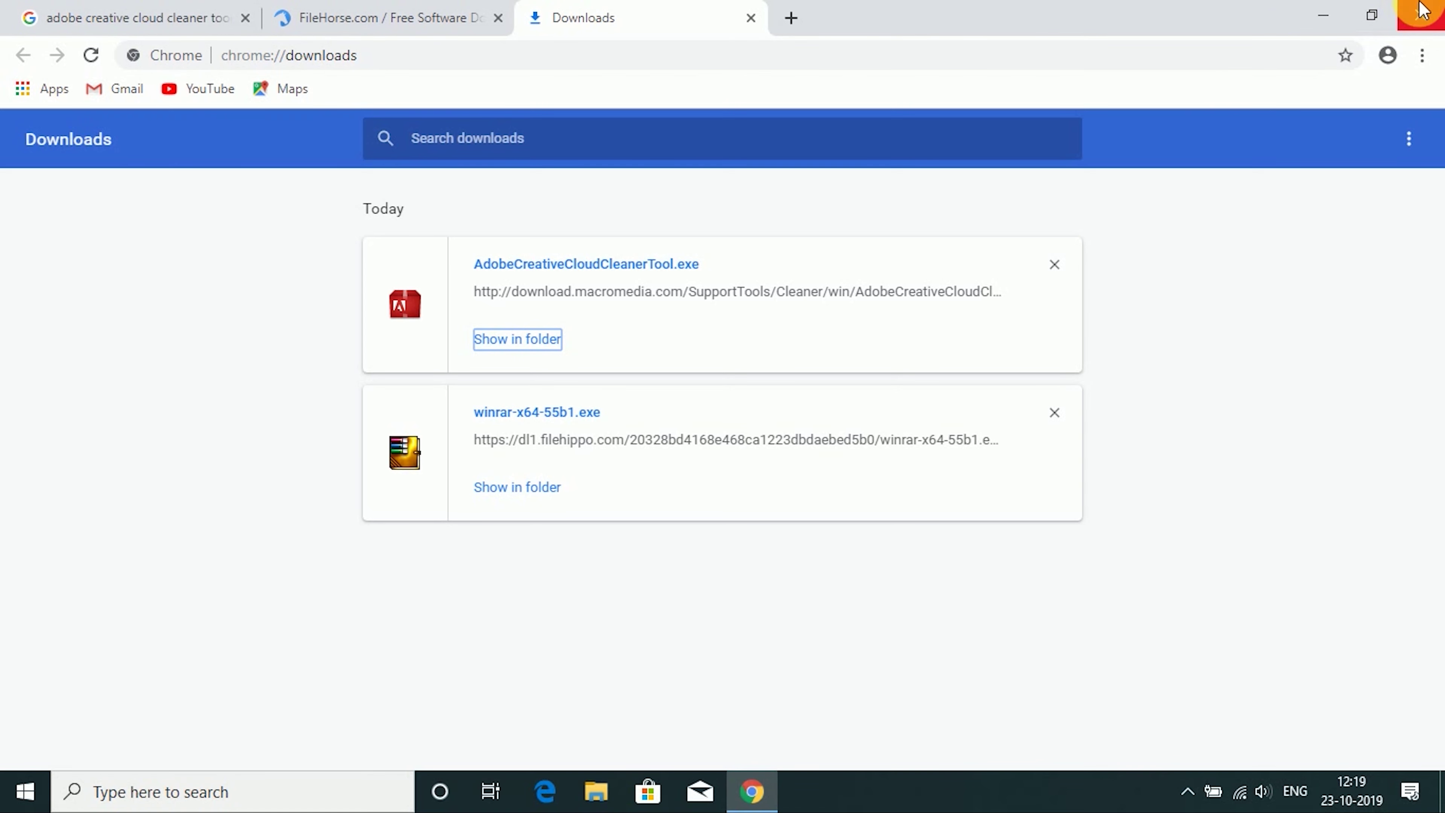
pyautogui.click(1438, 12)
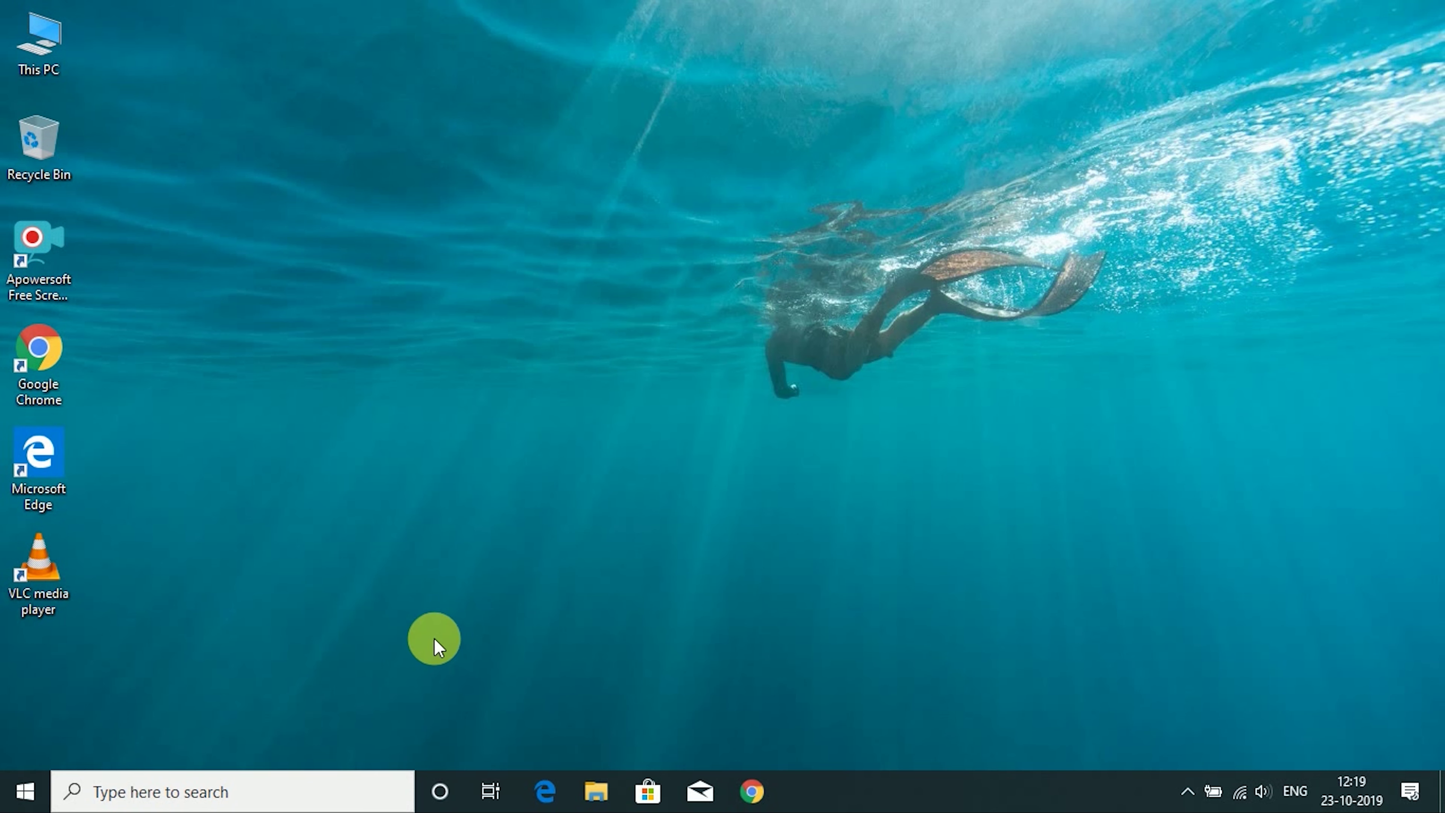
pyautogui.press('super')
pyautogui.write('control')
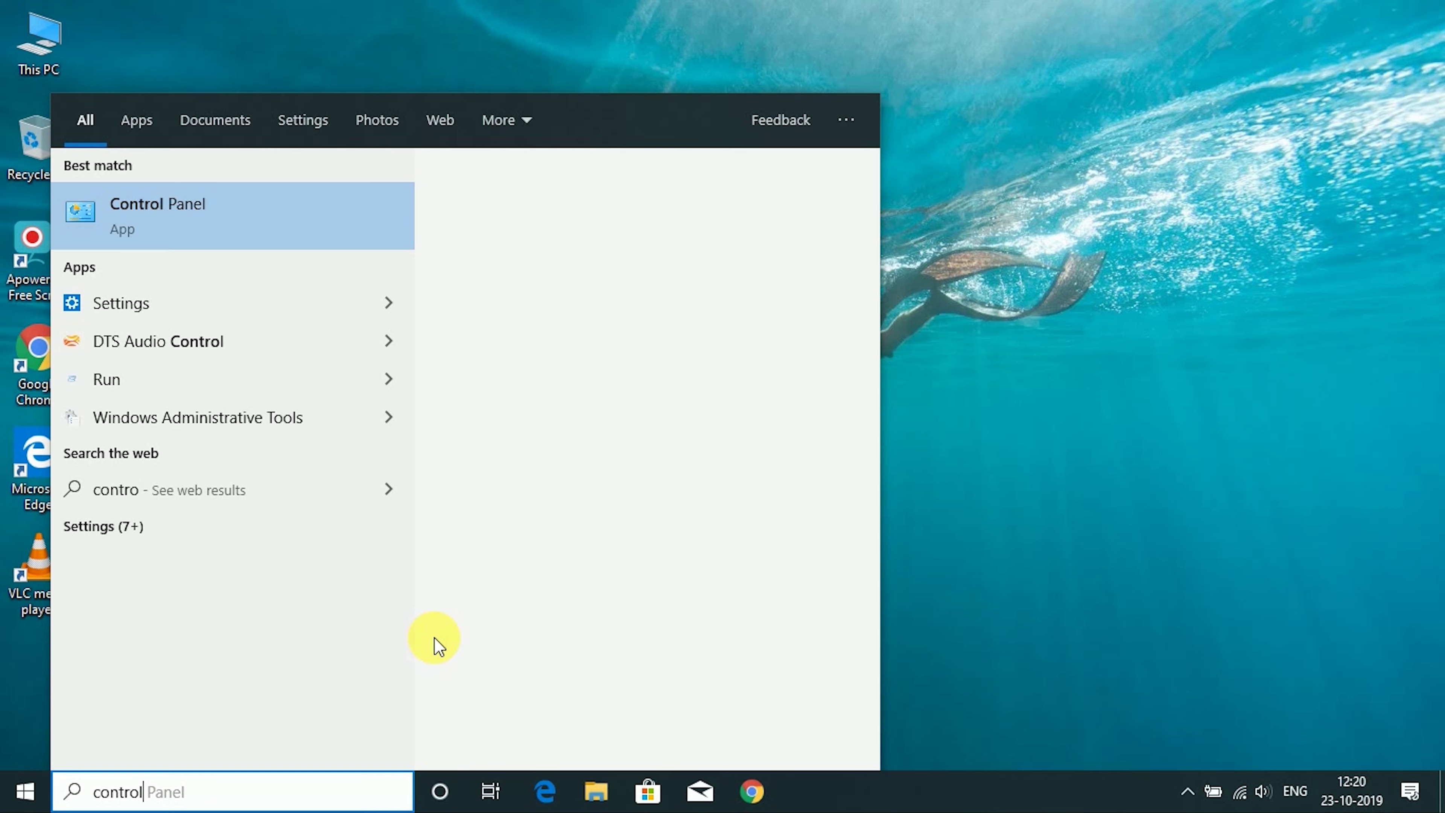
pyautogui.press('Return')
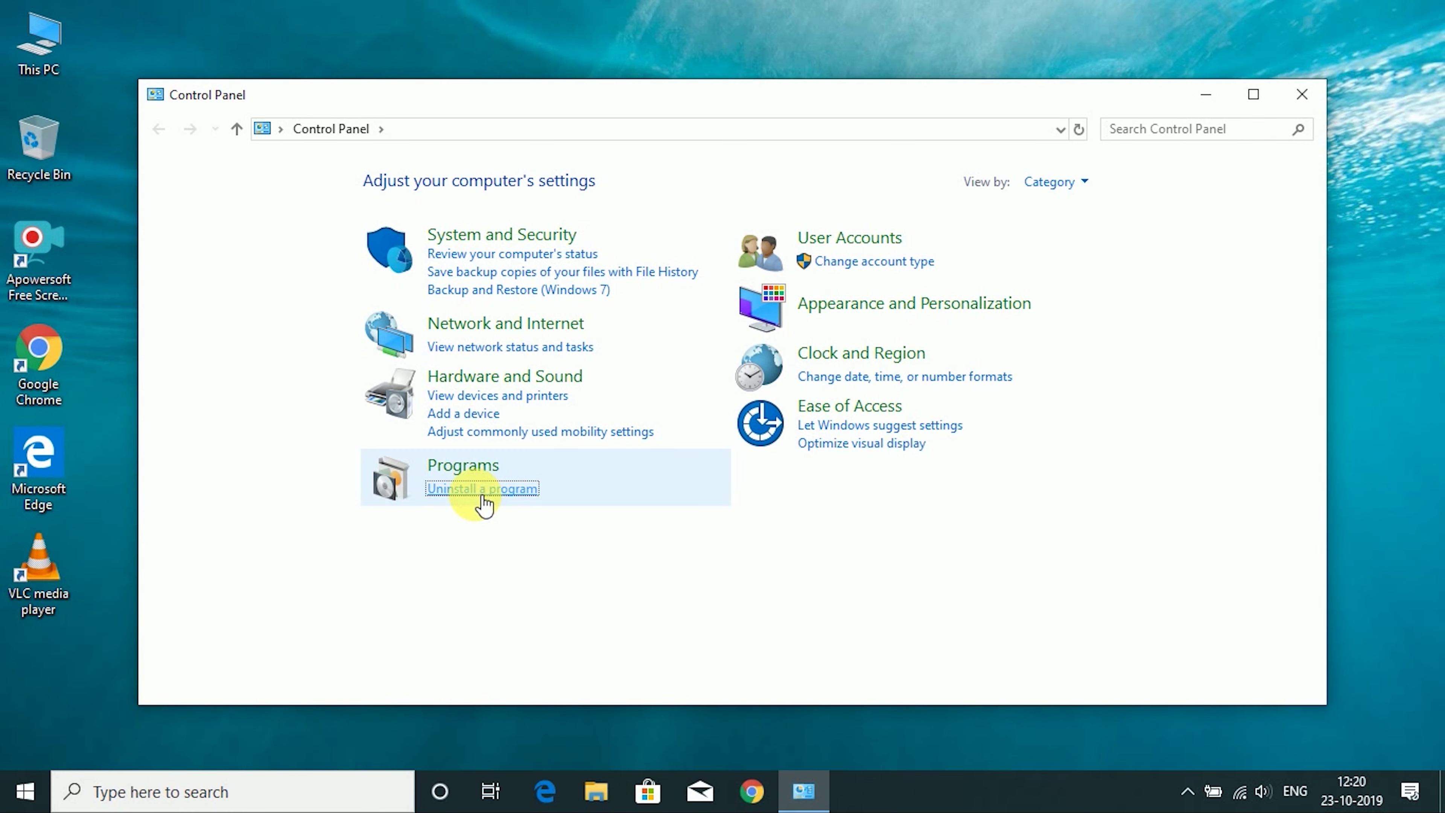
# Step: Open Uninstall a program and refresh the list, showing 9 programs without Adobe Creative Cloud
pyautogui.click(480, 490)
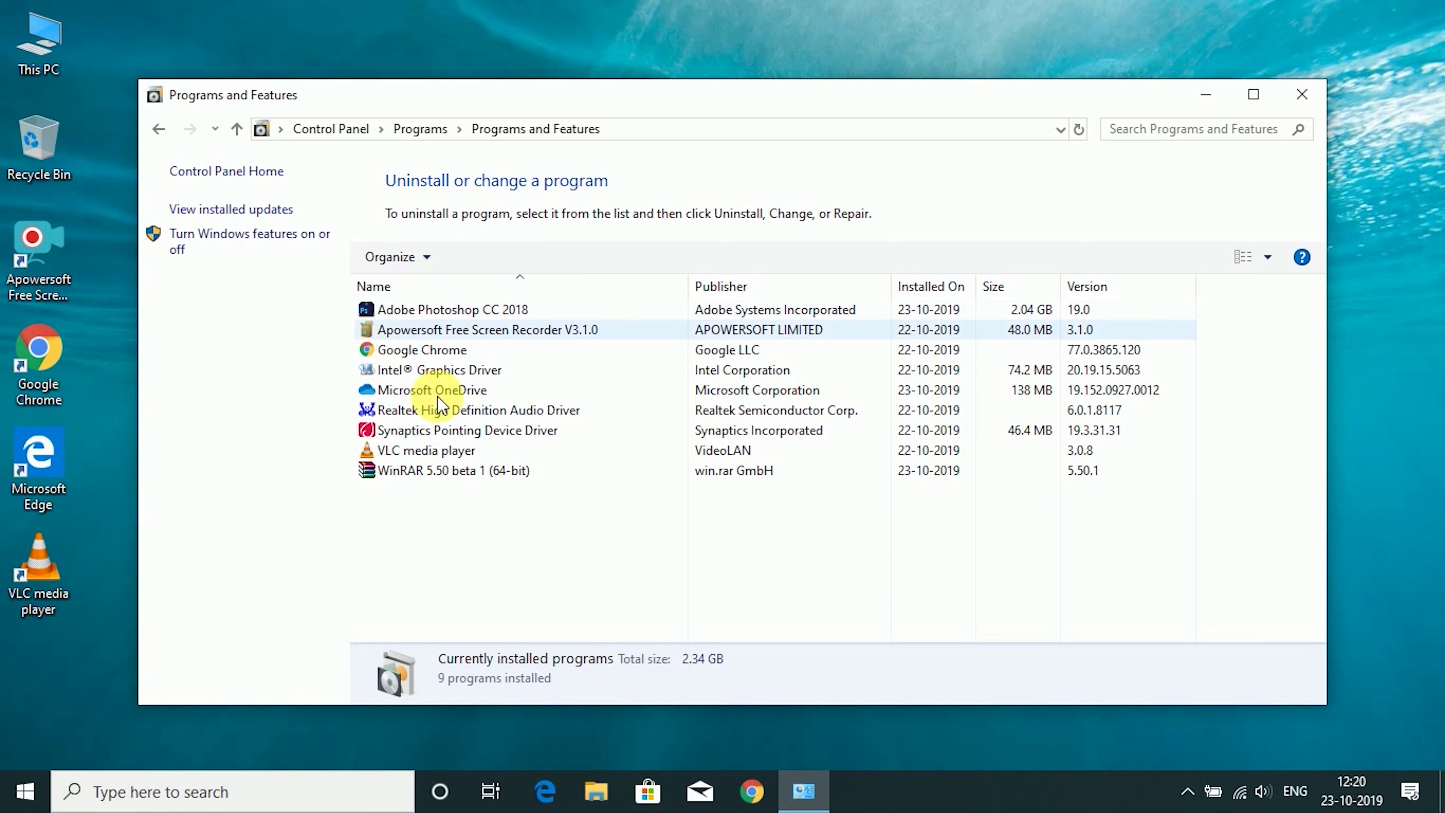
pyautogui.rightClick(589, 516)
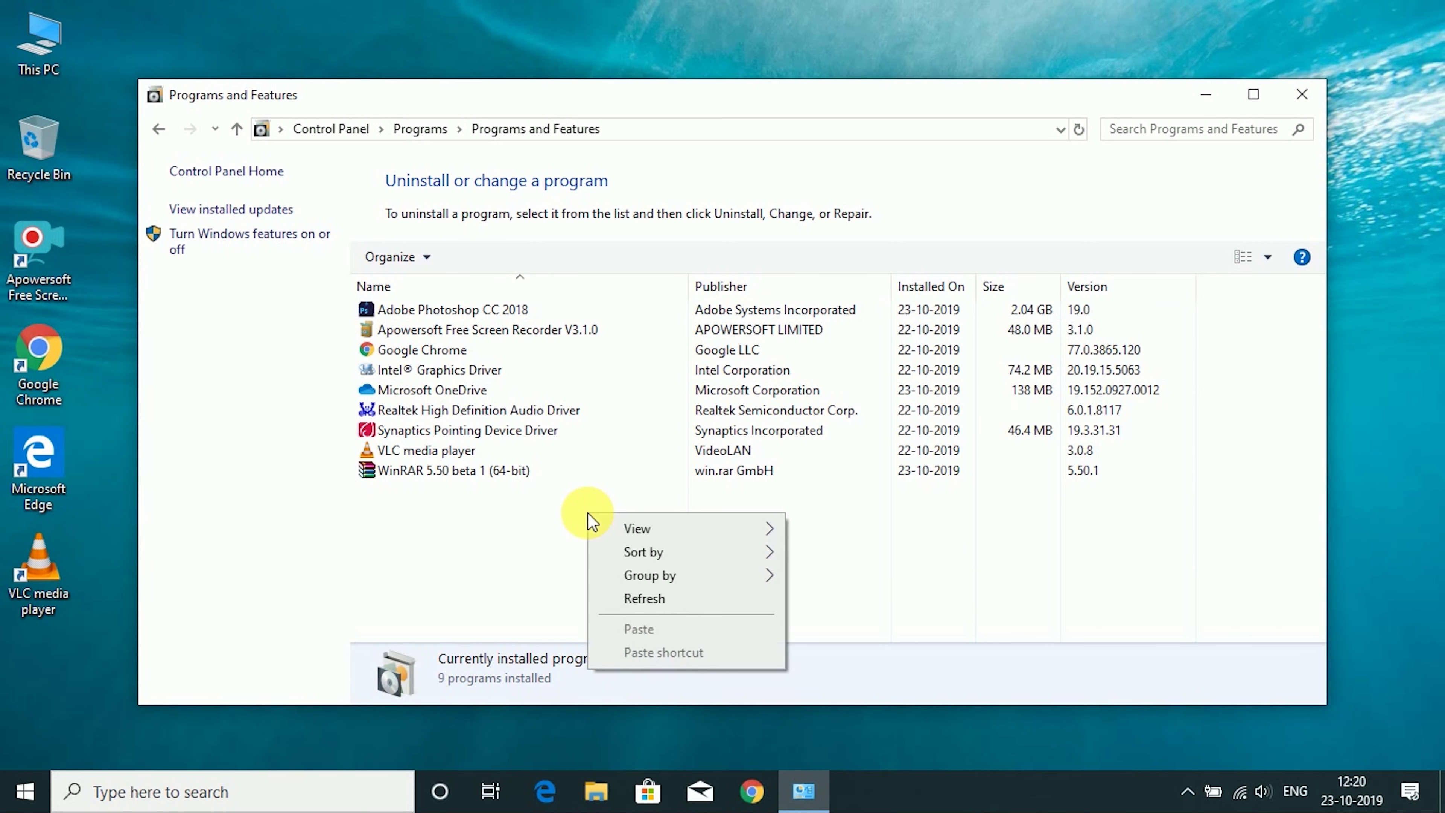
pyautogui.click(603, 598)
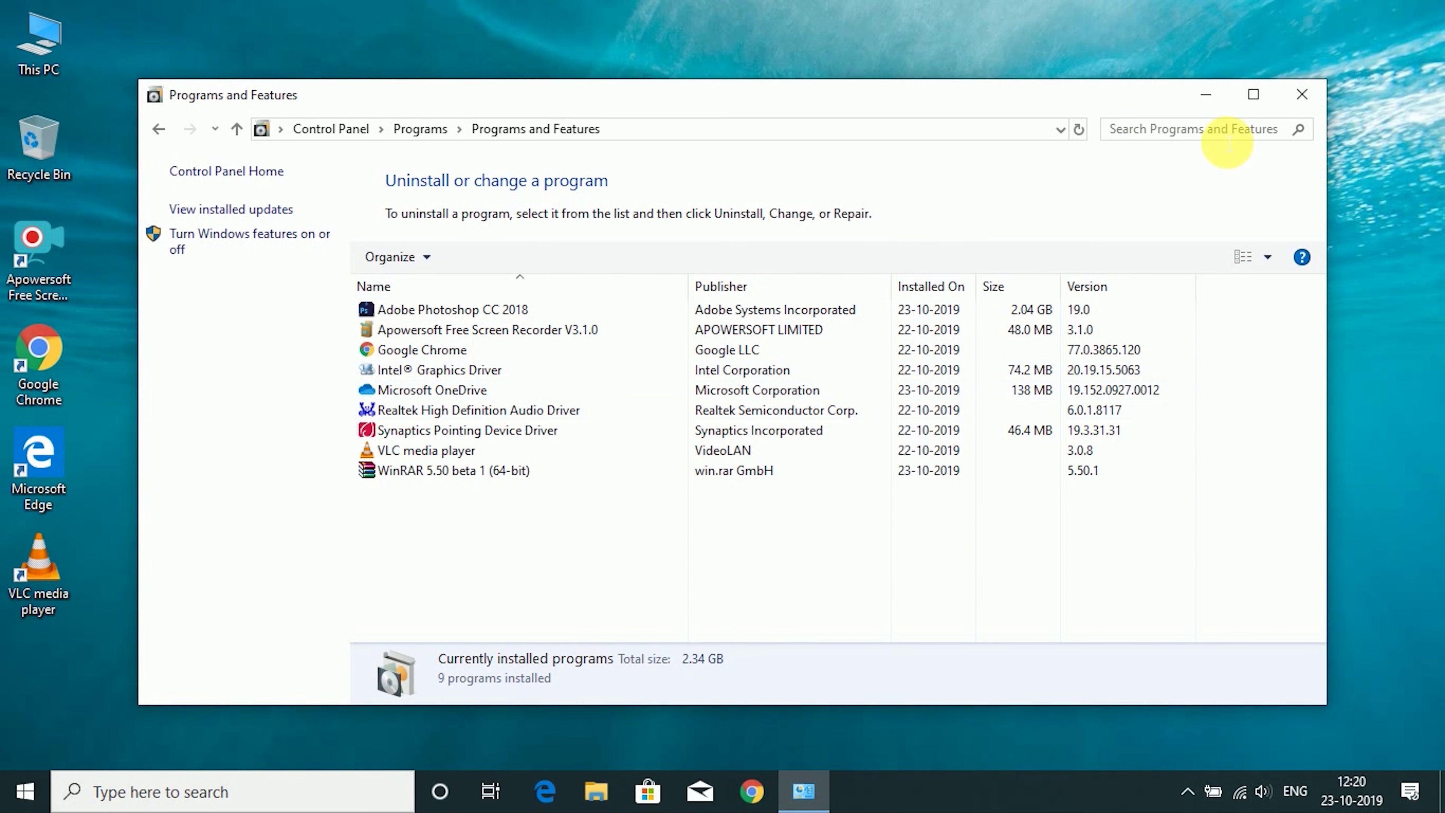